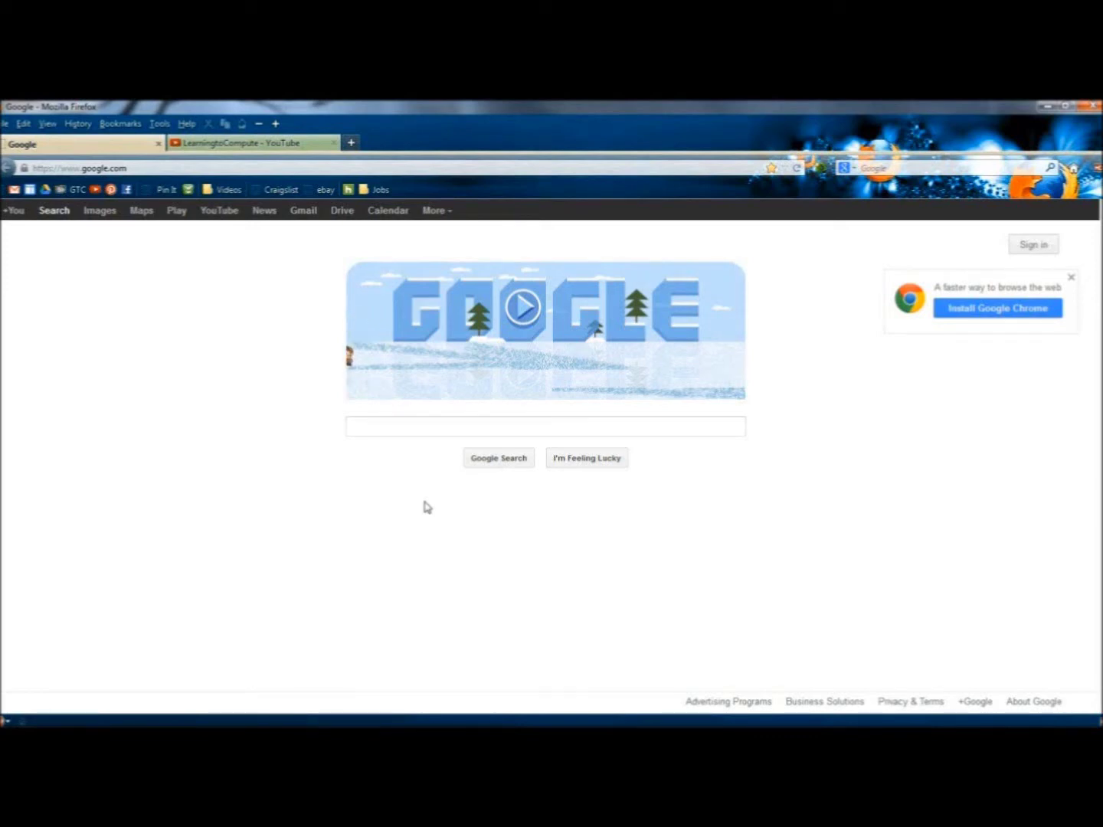
# Step: Search Google for 'objectdock'
pyautogui.click(351, 429)
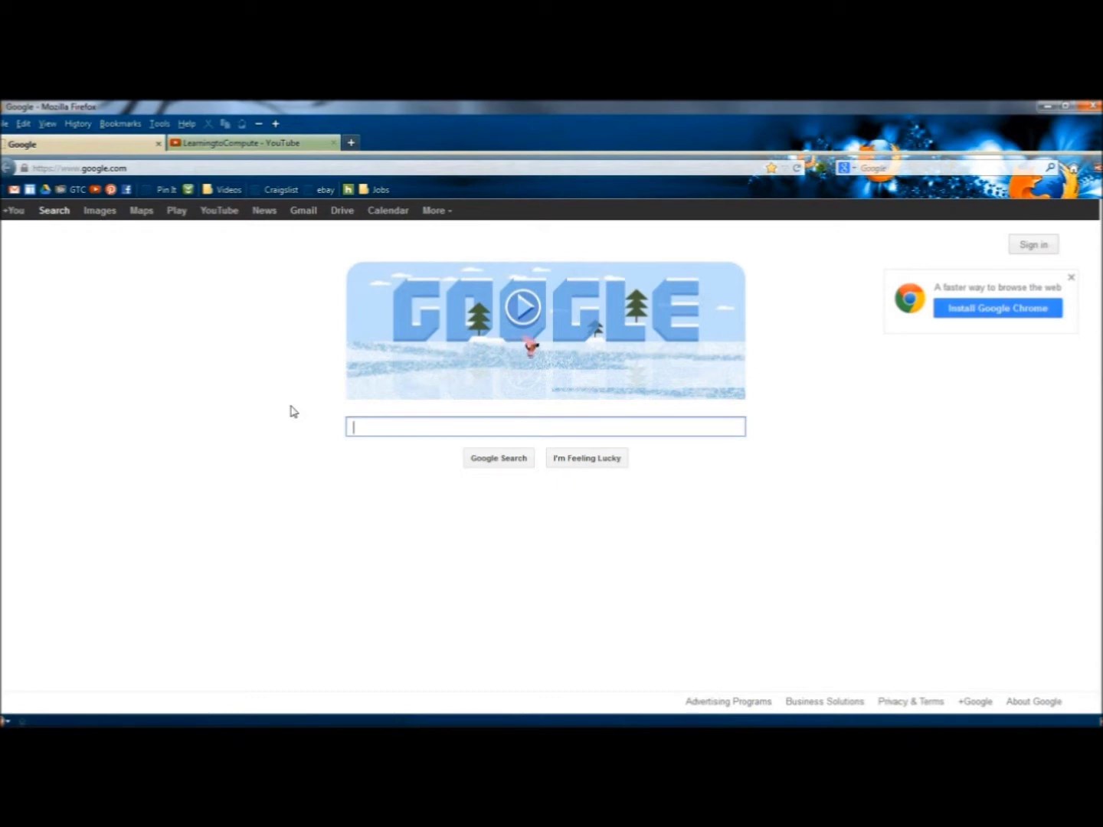
pyautogui.write('objectdock')
pyautogui.press('Return')
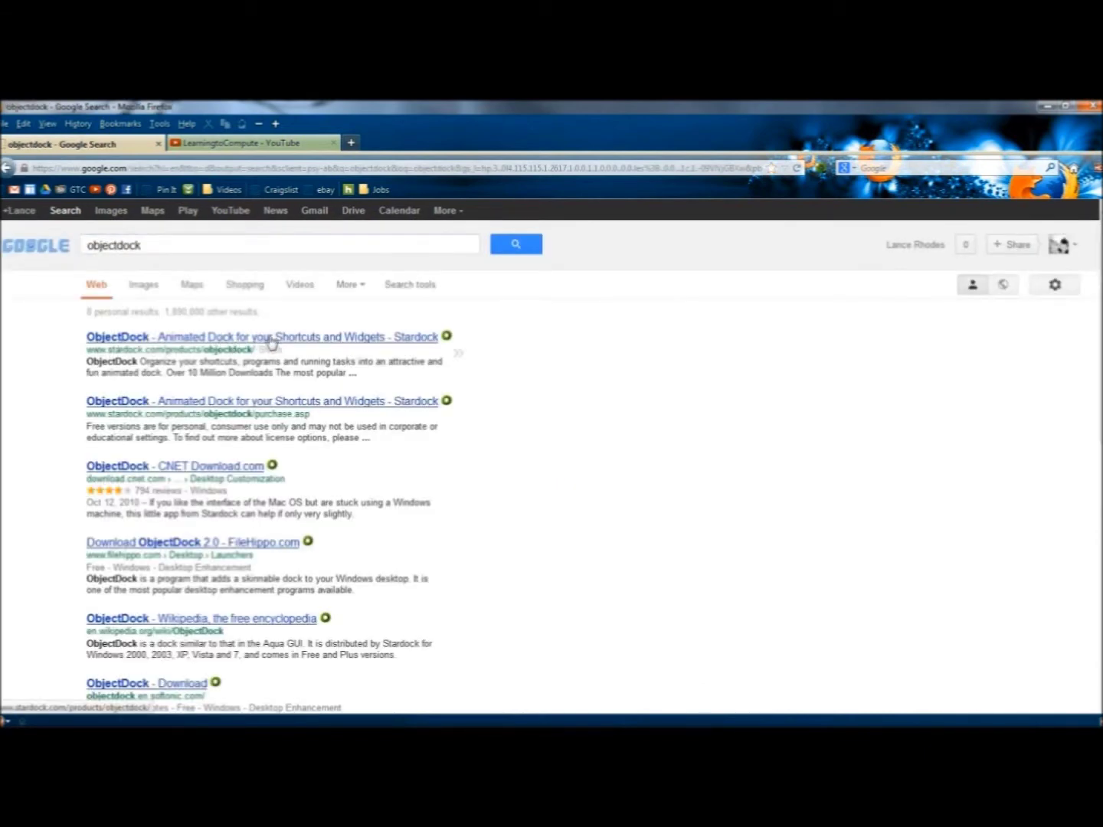
# Step: Open Stardock's ObjectDock product page from the results and scroll through its features
pyautogui.click(228, 340)
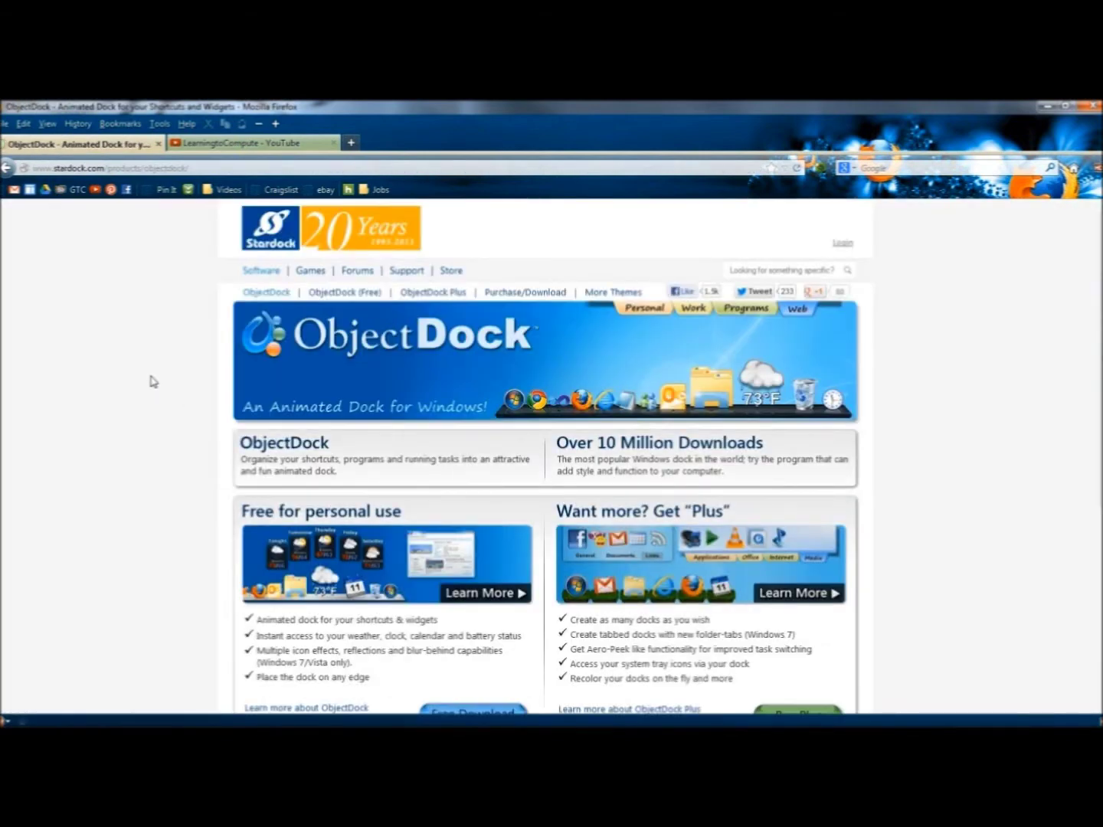
pyautogui.scroll(-5, 157, 382)
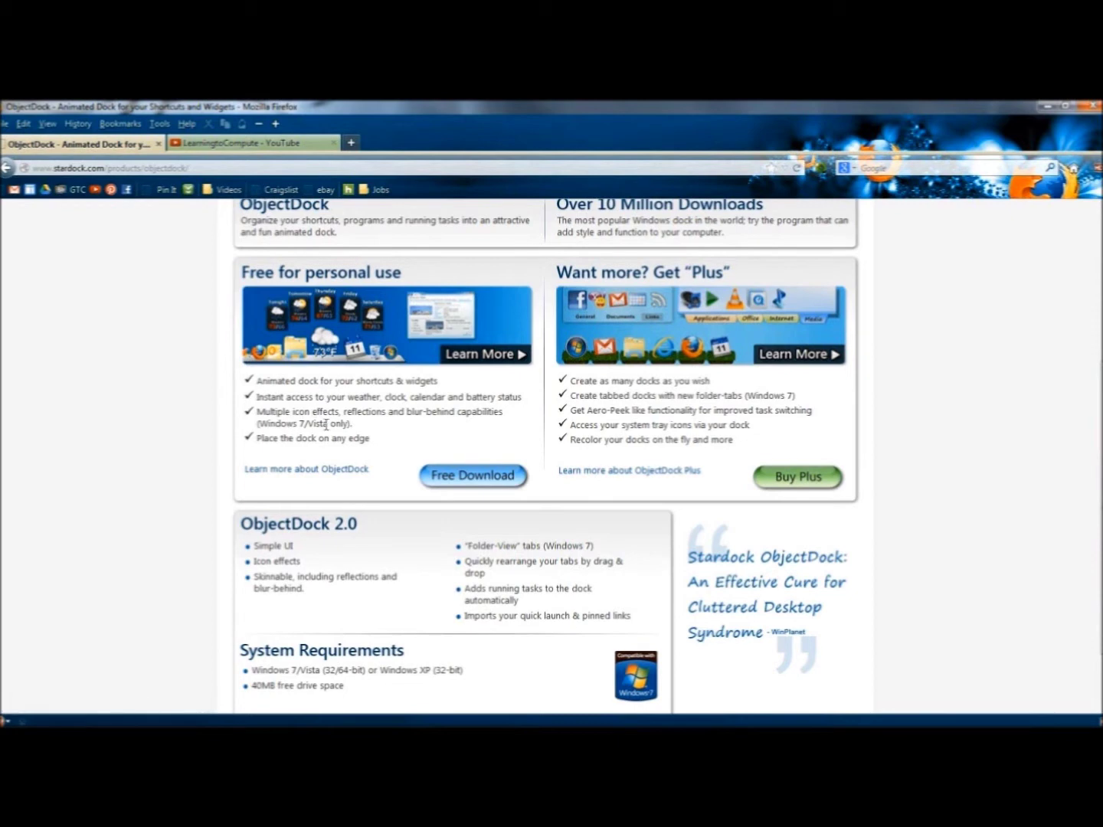
pyautogui.scroll(5, 322, 424)
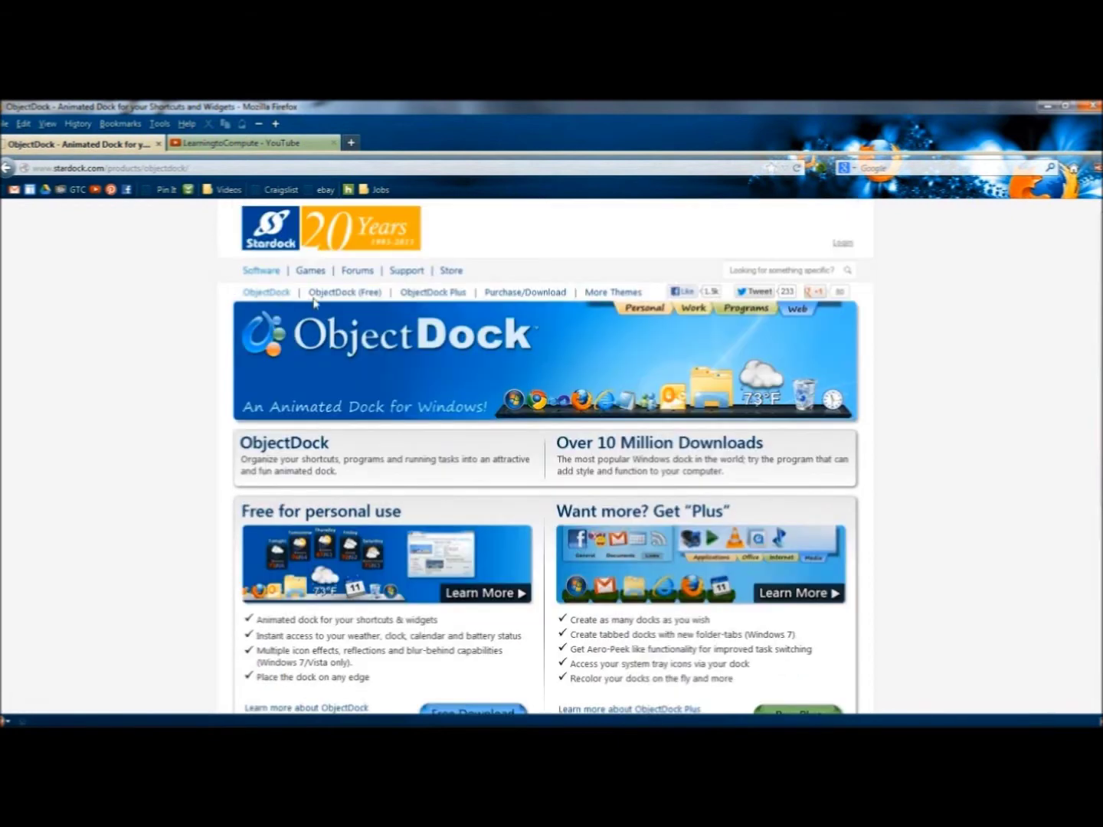
# Step: Go to the ObjectDock Purchase/Download page comparing the free and Plus versions
pyautogui.click(547, 294)
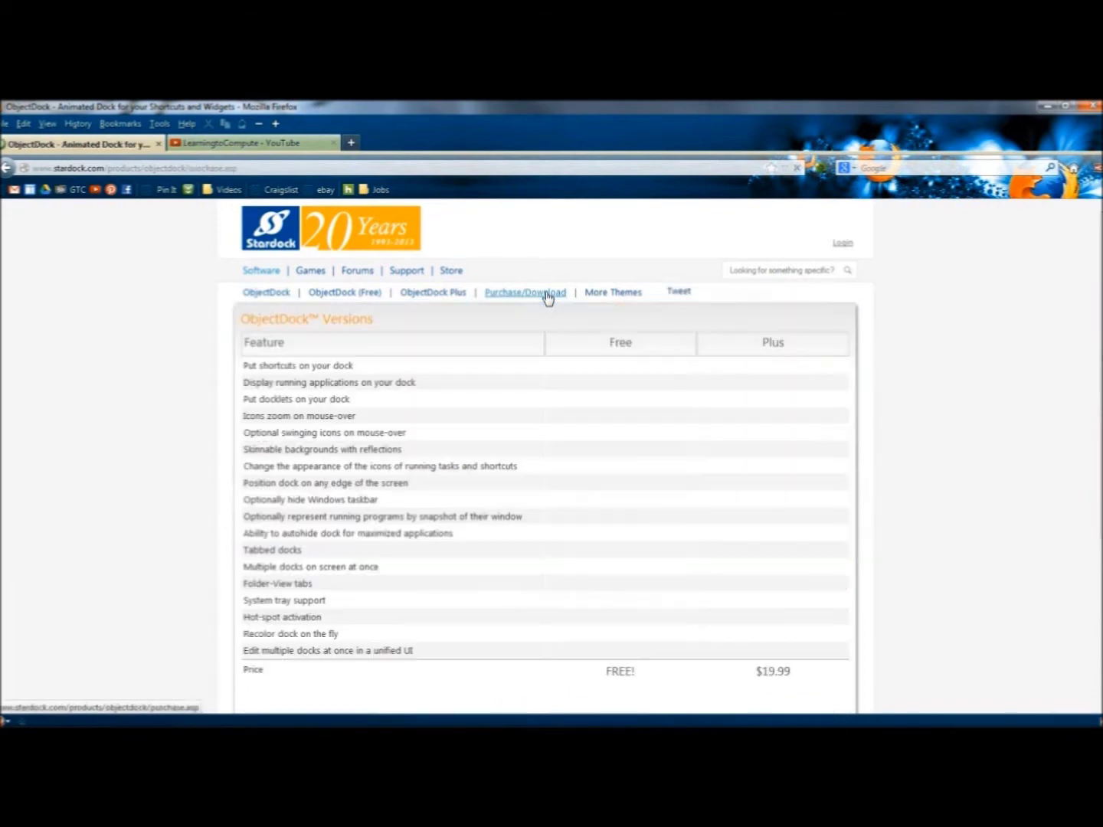
pyautogui.scroll(-3, 534, 411)
pyautogui.scroll(2, 534, 411)
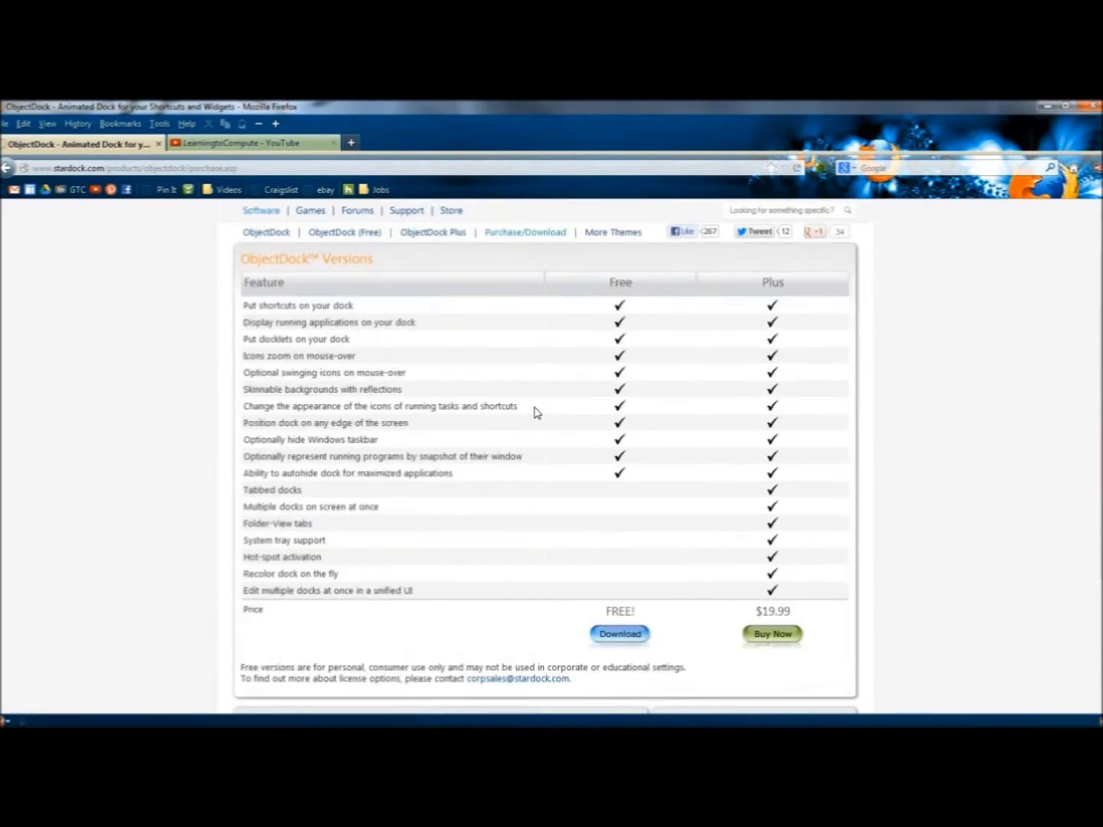
pyautogui.scroll(-2, 527, 450)
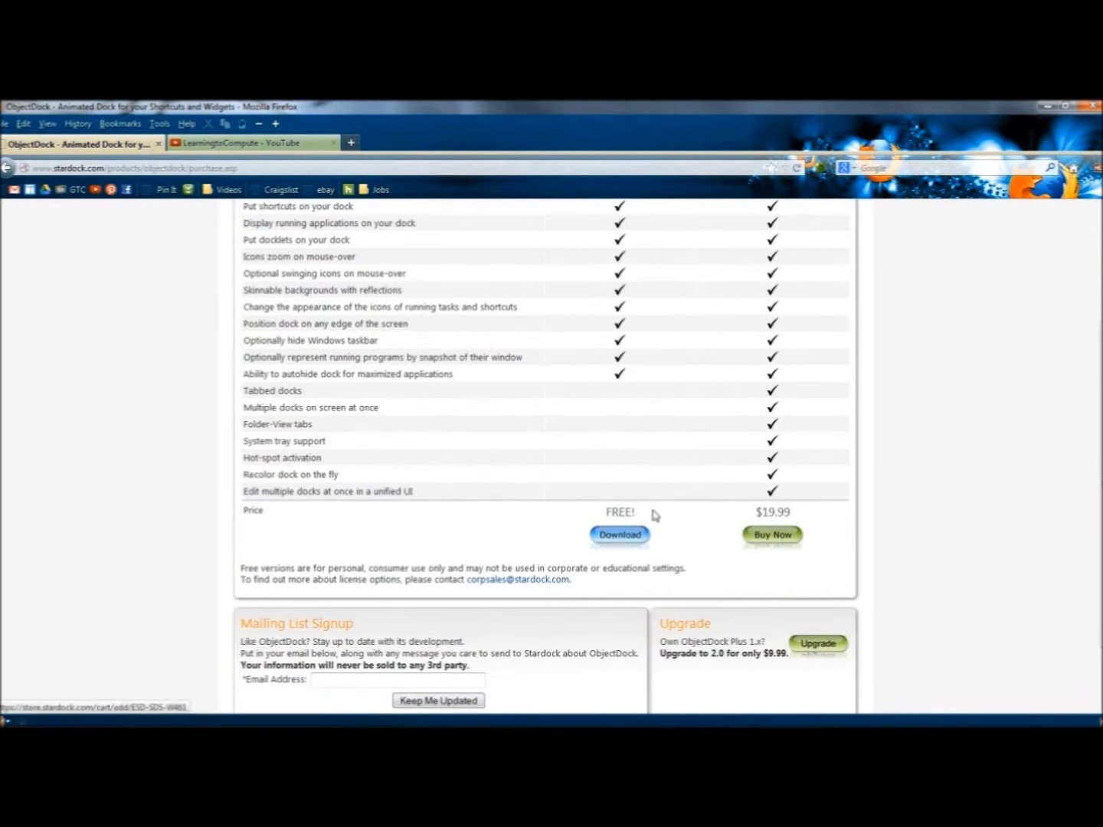
# Step: Request the free version's download link by e-mail and dismiss the thank-you popup
pyautogui.click(620, 536)
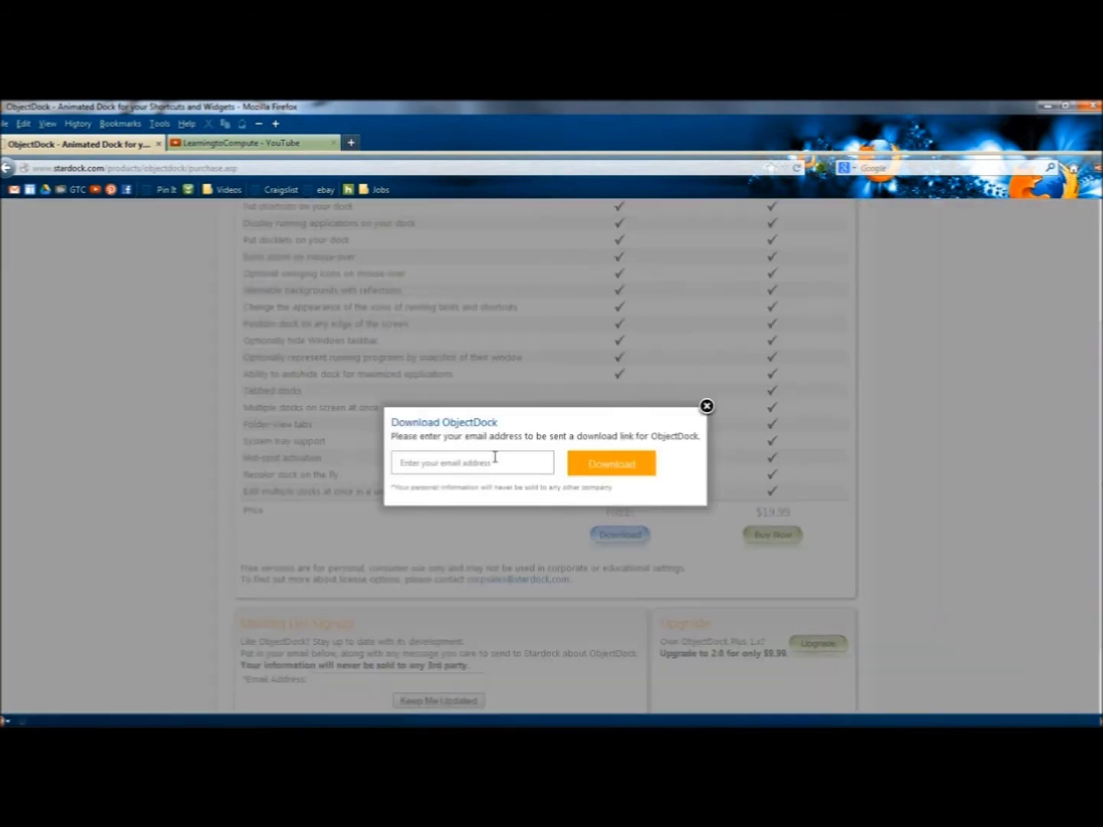
pyautogui.click(492, 459)
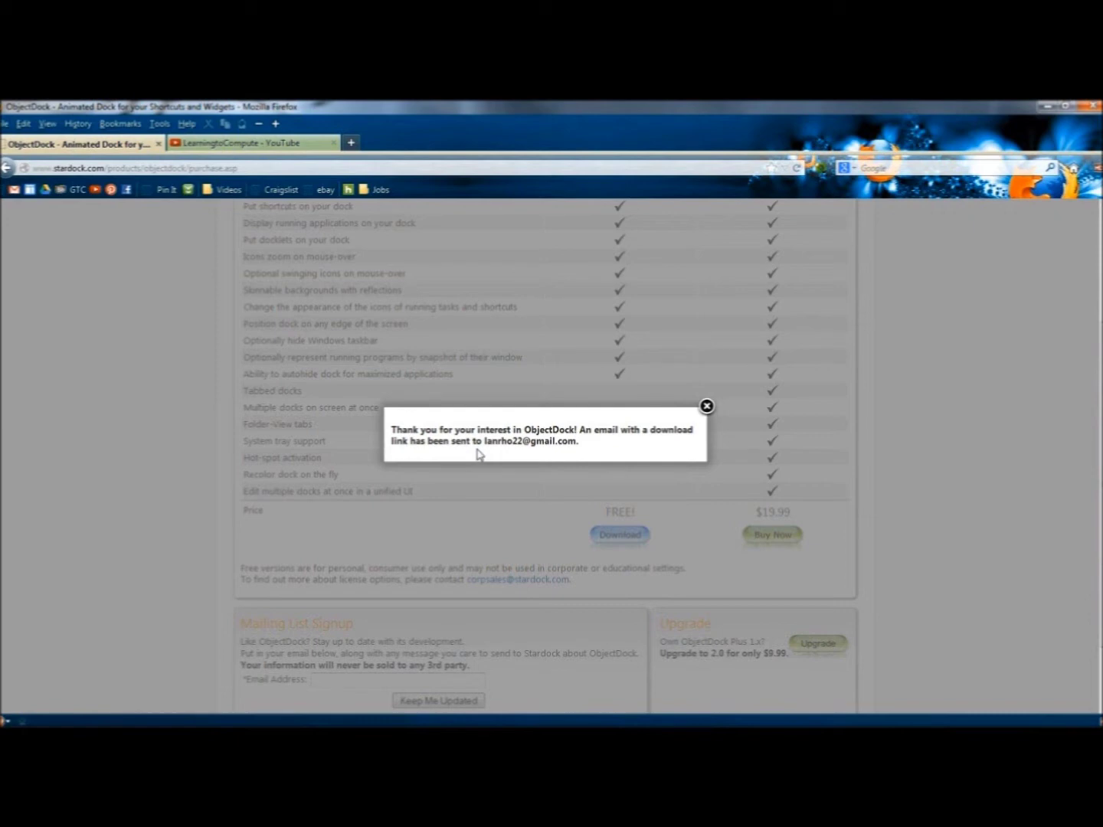
pyautogui.click(576, 476)
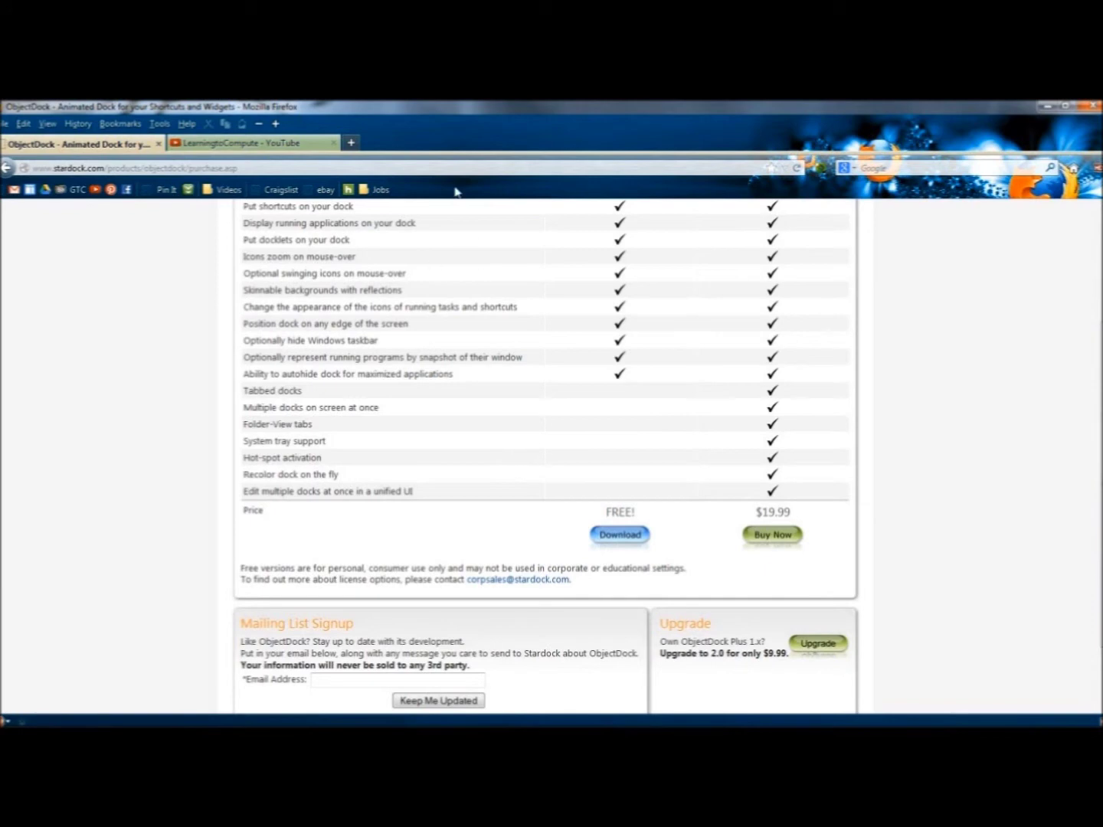
# Step: Open the Stardock ObjectDock Download e-mail in Gmail and follow its Download Now link to CNET
pyautogui.click(351, 143)
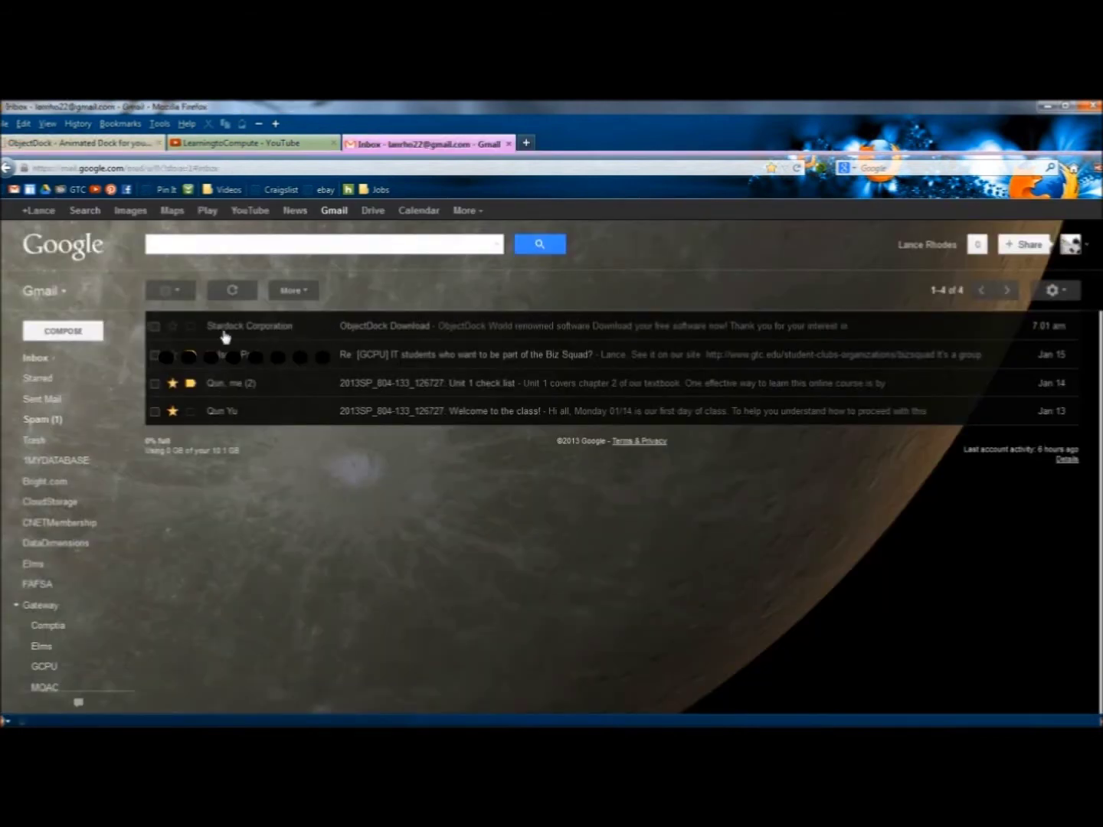
pyautogui.click(410, 329)
pyautogui.scroll(-1, 391, 490)
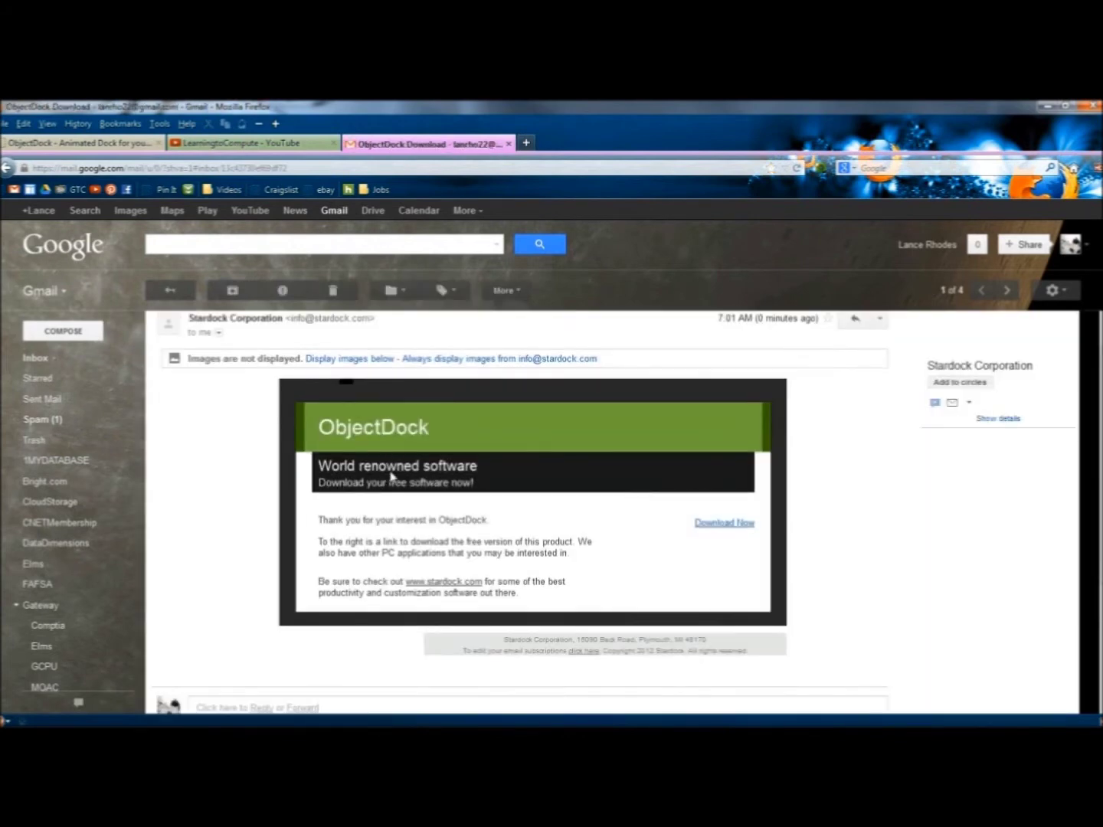
pyautogui.click(721, 525)
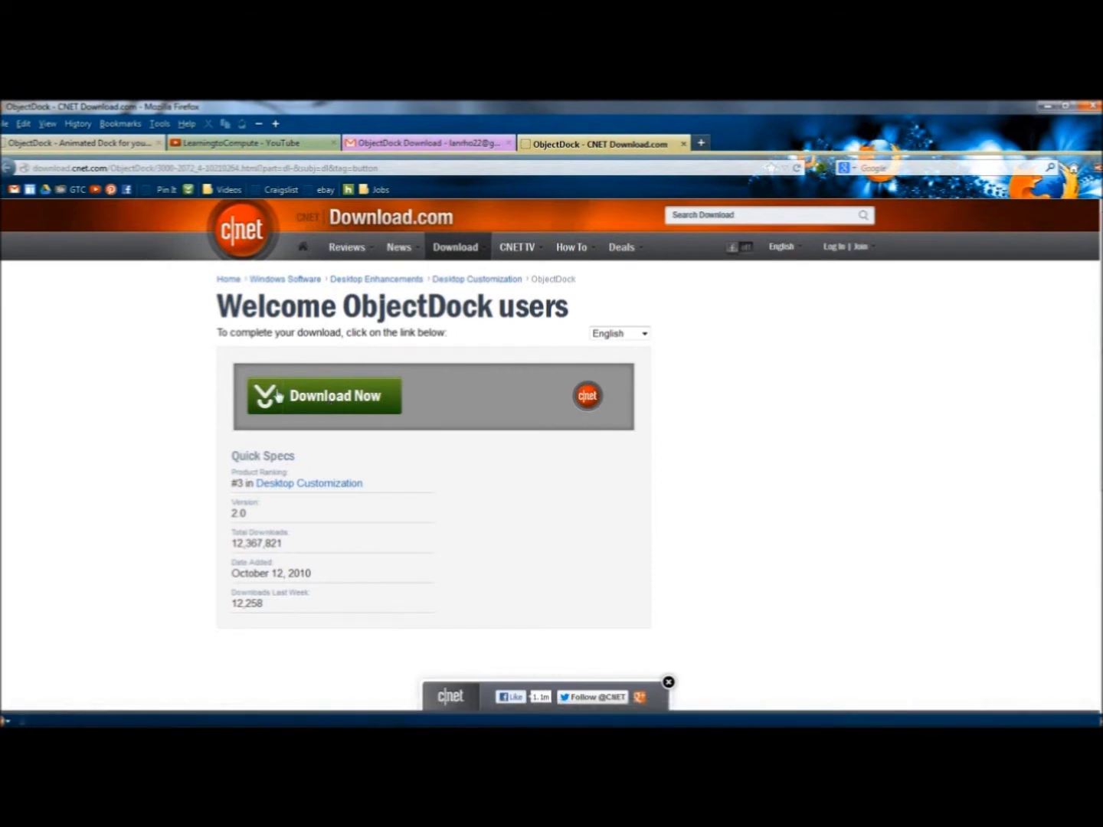
# Step: Save ObjectDock_free.exe (23.0 MB) from CNET Download.com and launch the installer
pyautogui.click(280, 398)
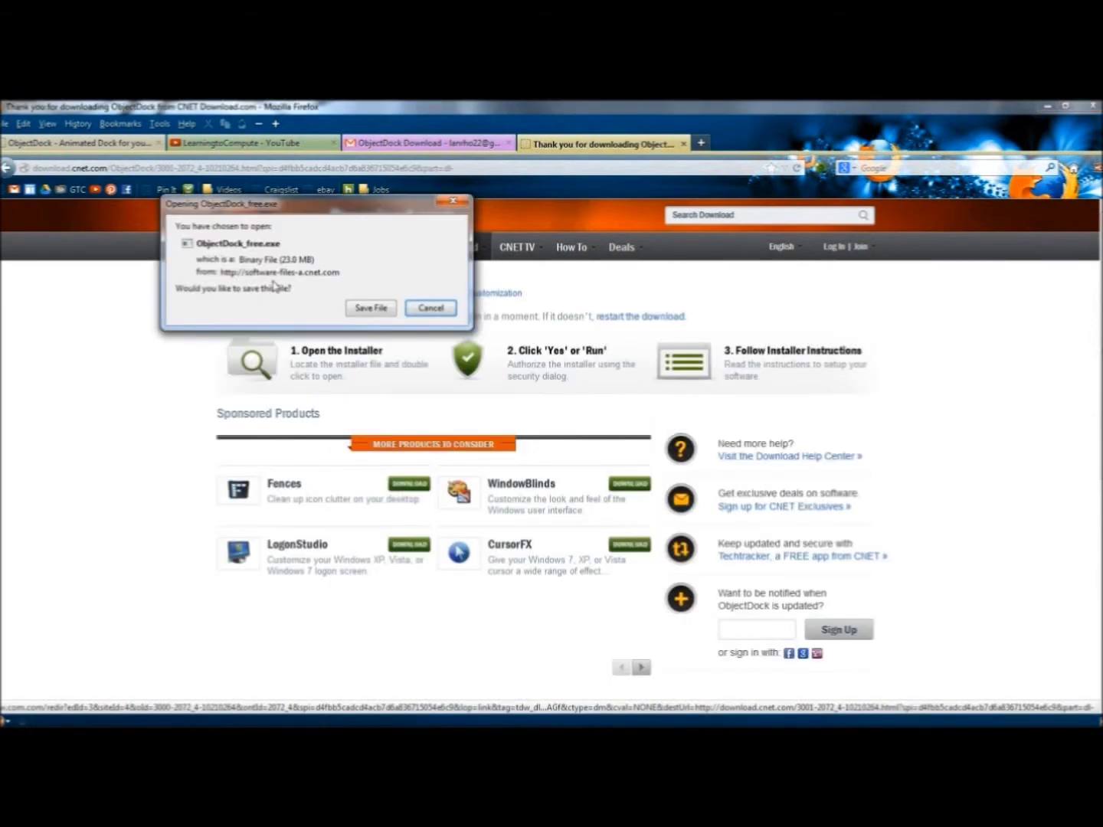
pyautogui.click(366, 308)
pyautogui.click(372, 309)
pyautogui.click(439, 245)
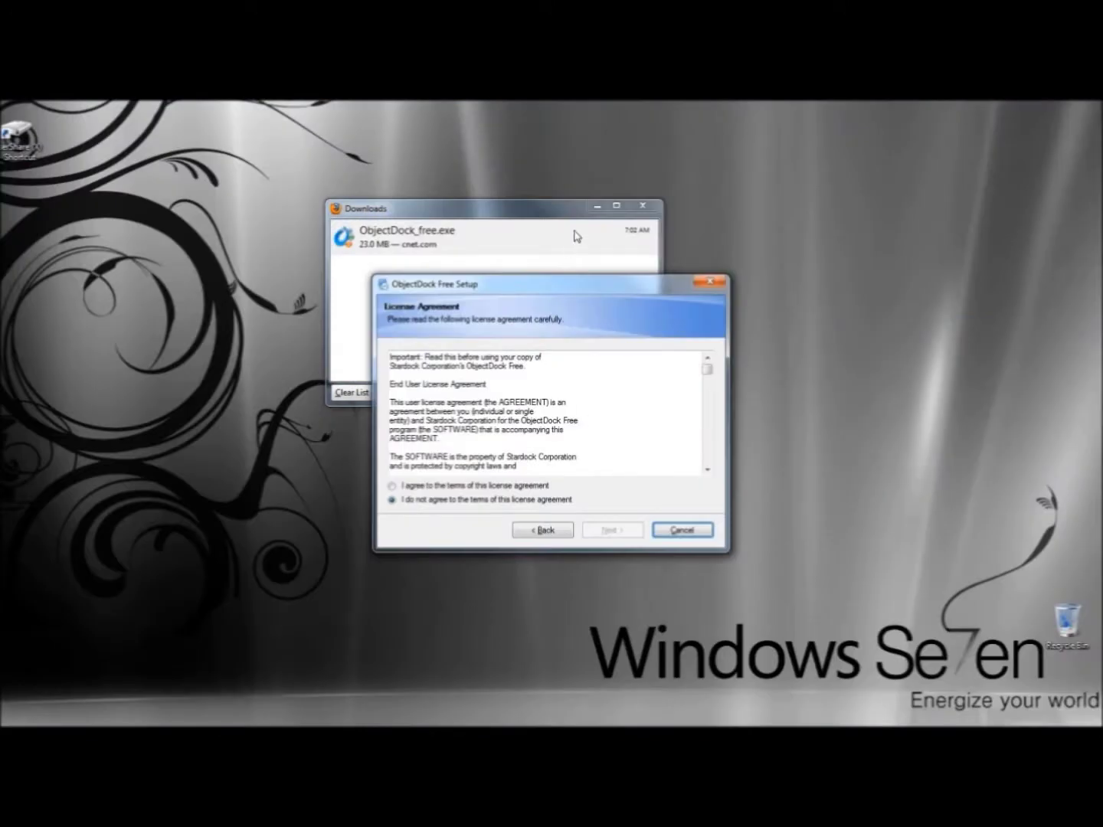
# Step: Install ObjectDock Free to the default folder, accepting the license and declining the AVG Security Toolbar
pyautogui.click(595, 208)
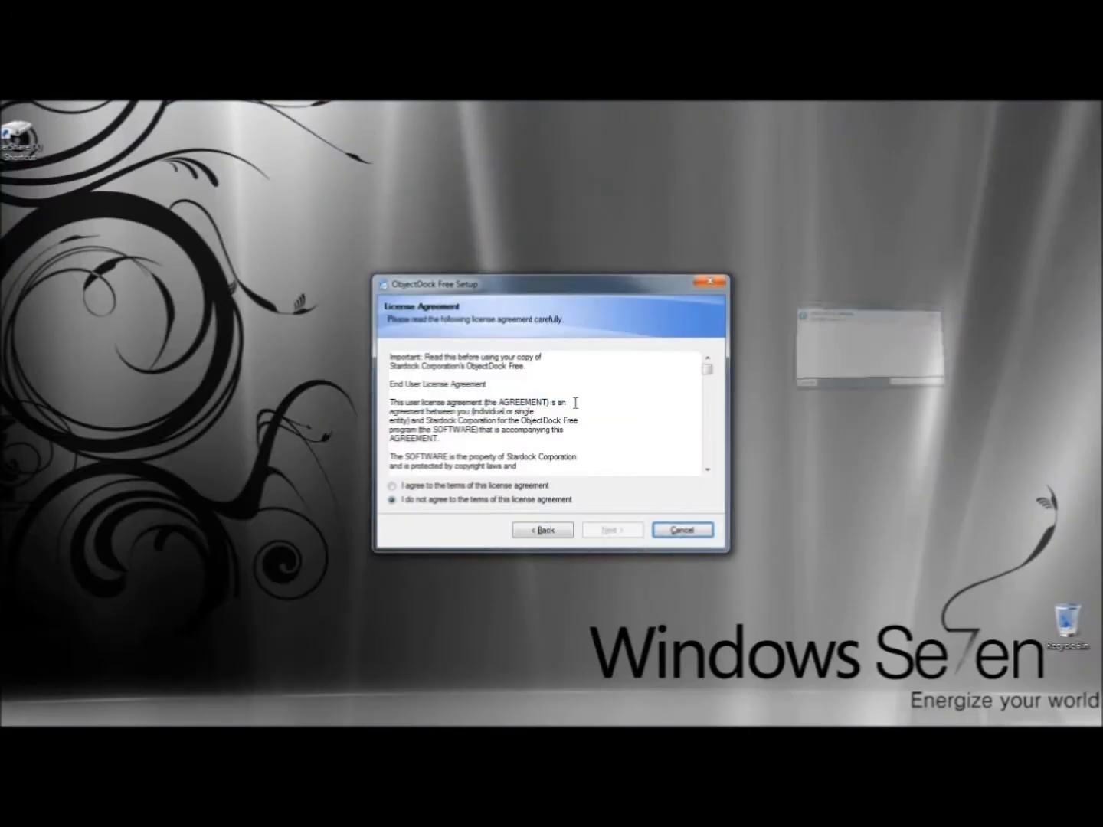
pyautogui.click(392, 487)
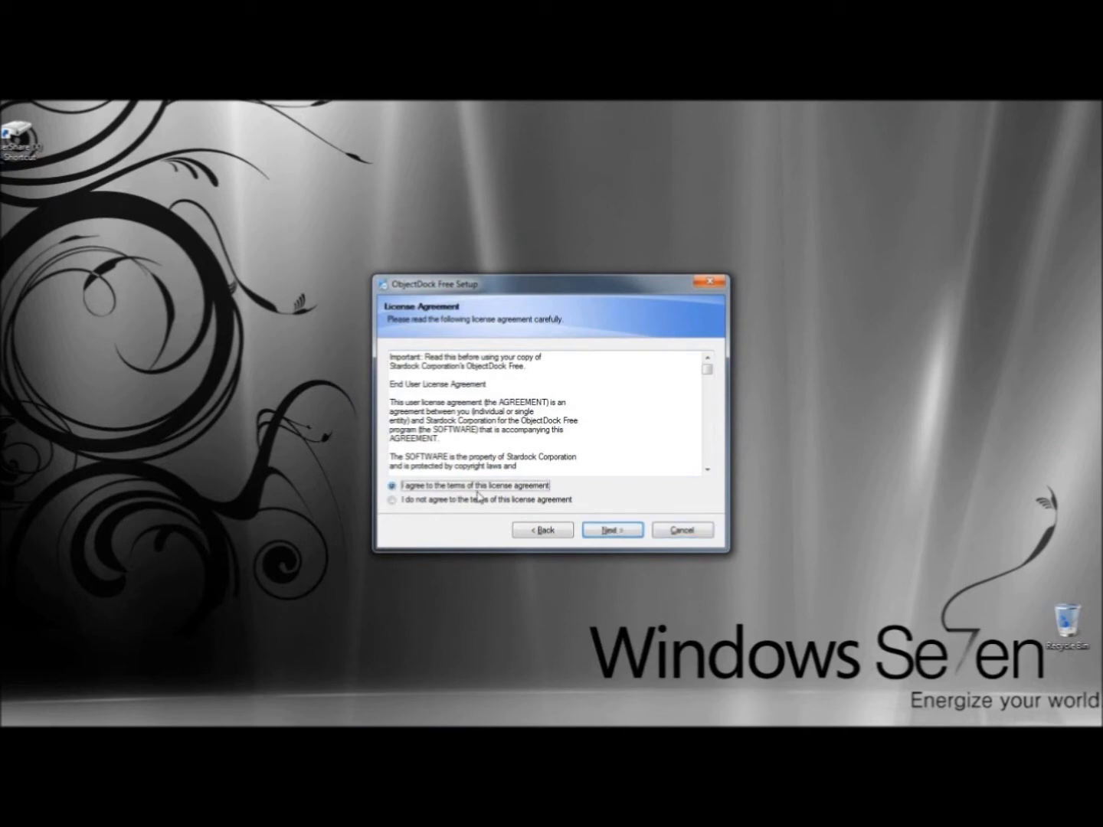
pyautogui.click(612, 530)
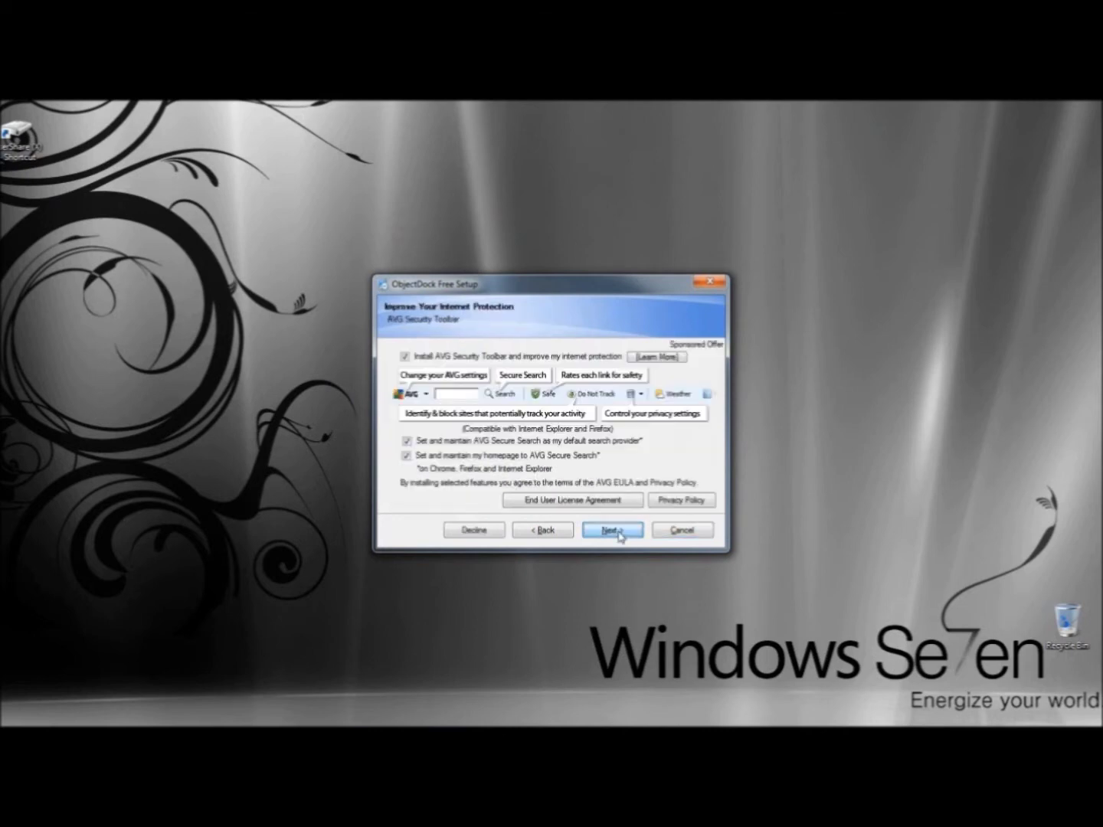
pyautogui.click(404, 358)
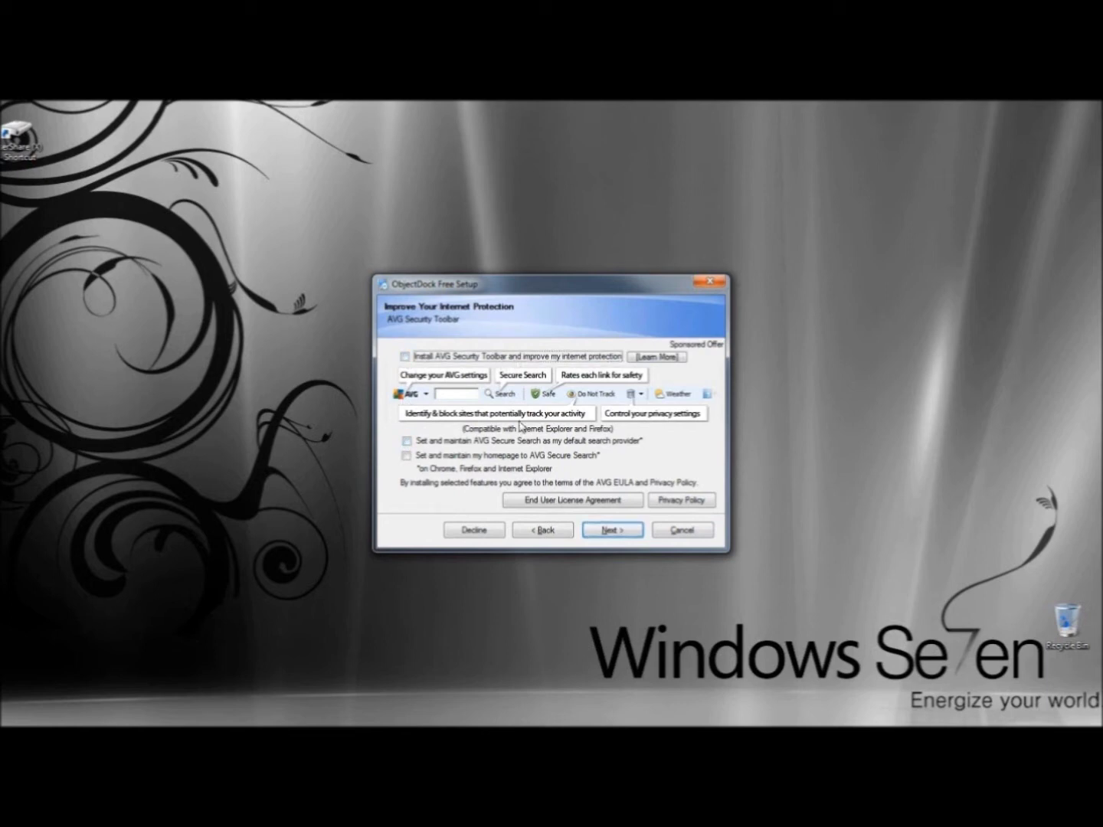
pyautogui.click(612, 530)
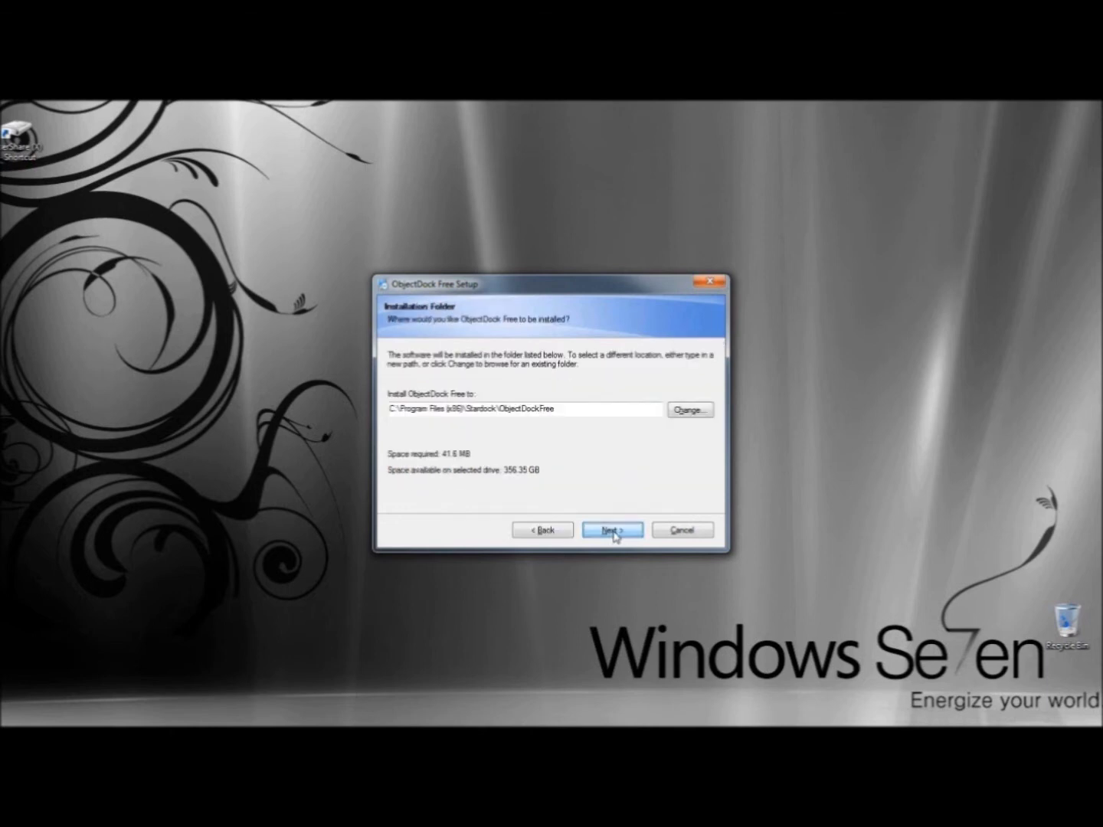
pyautogui.click(613, 530)
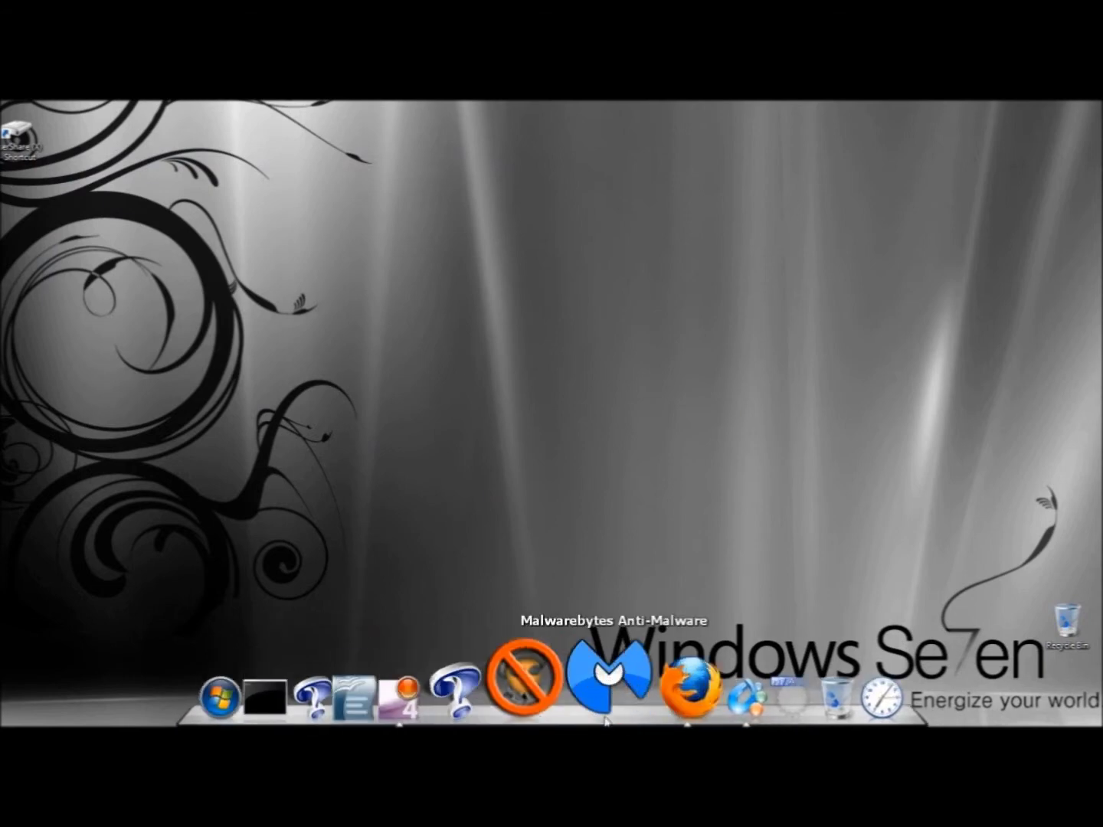
# Step: Open ObjectDock's configuration window and switch to its Settings page
pyautogui.click(1086, 425)
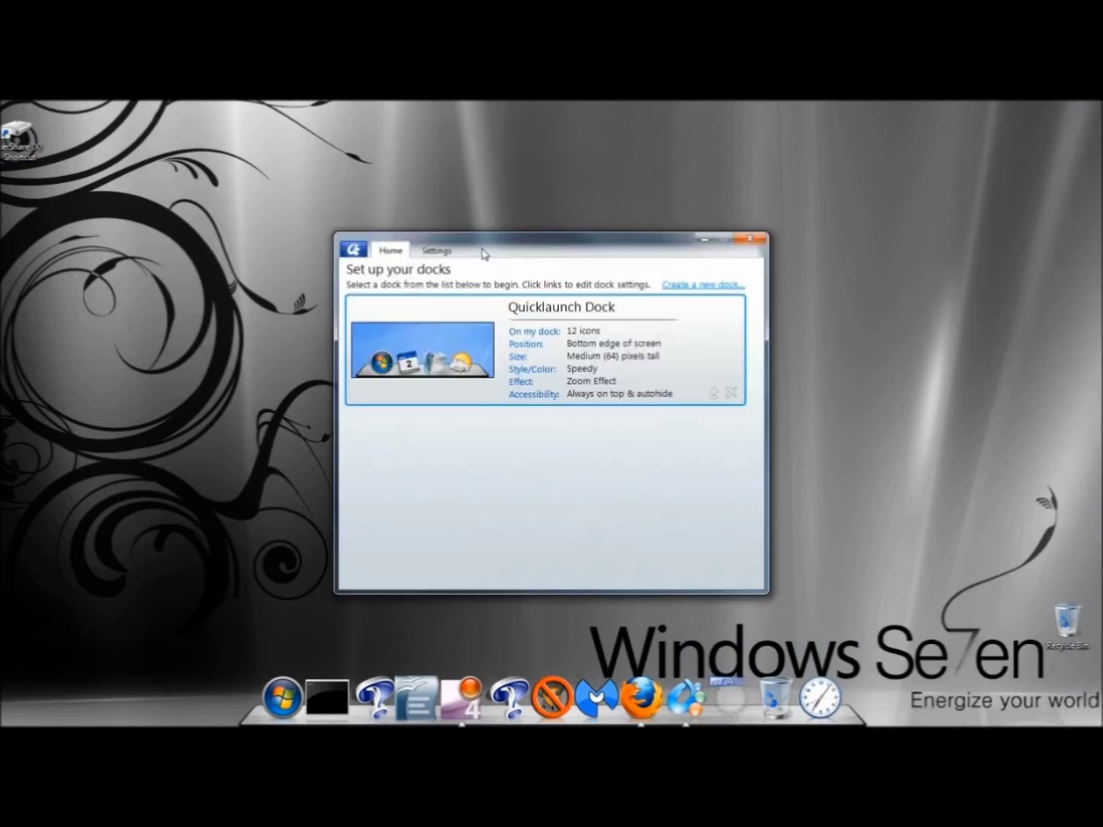
pyautogui.moveTo(484, 254); pyautogui.dragTo(503, 240)
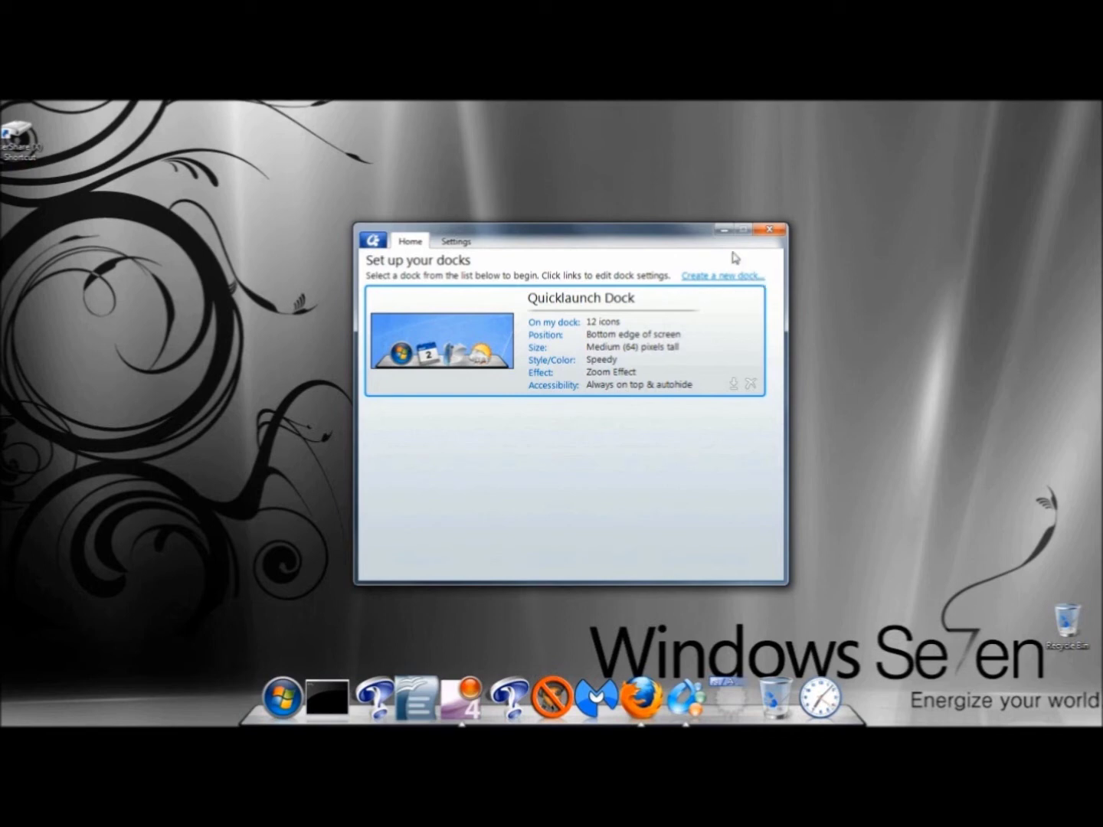
pyautogui.click(453, 243)
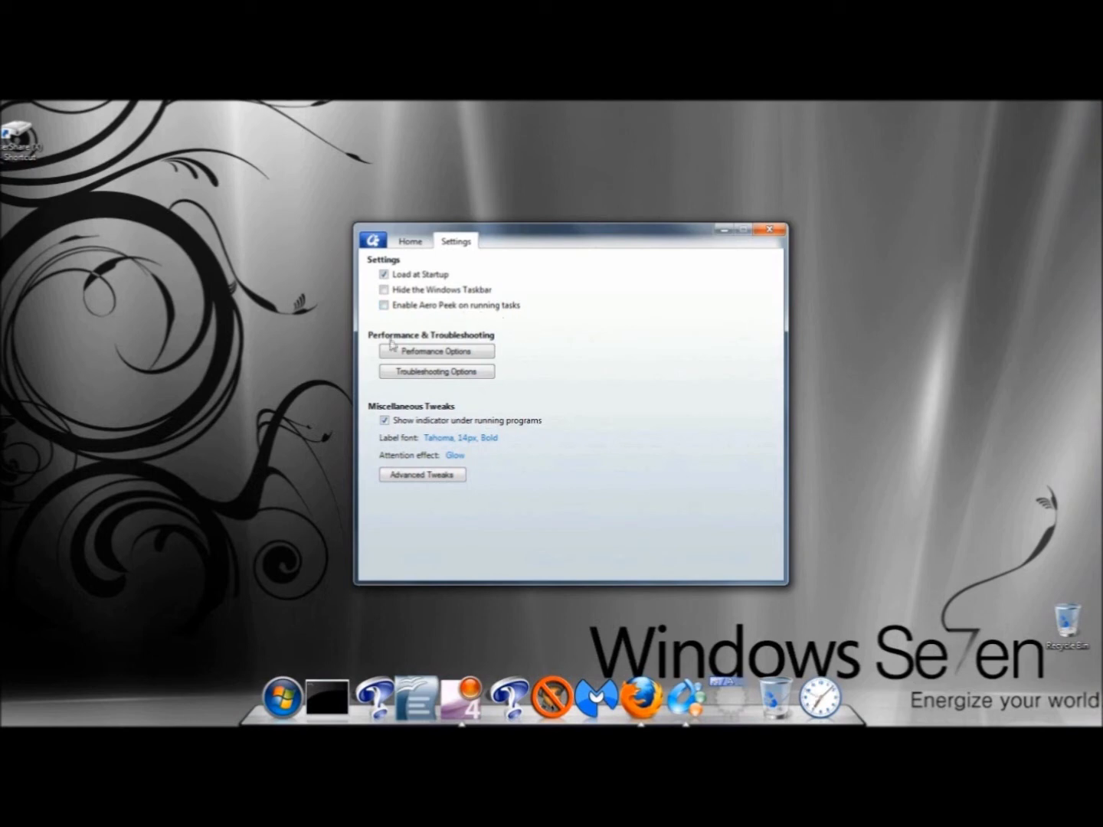
pyautogui.click(443, 352)
pyautogui.click(642, 358)
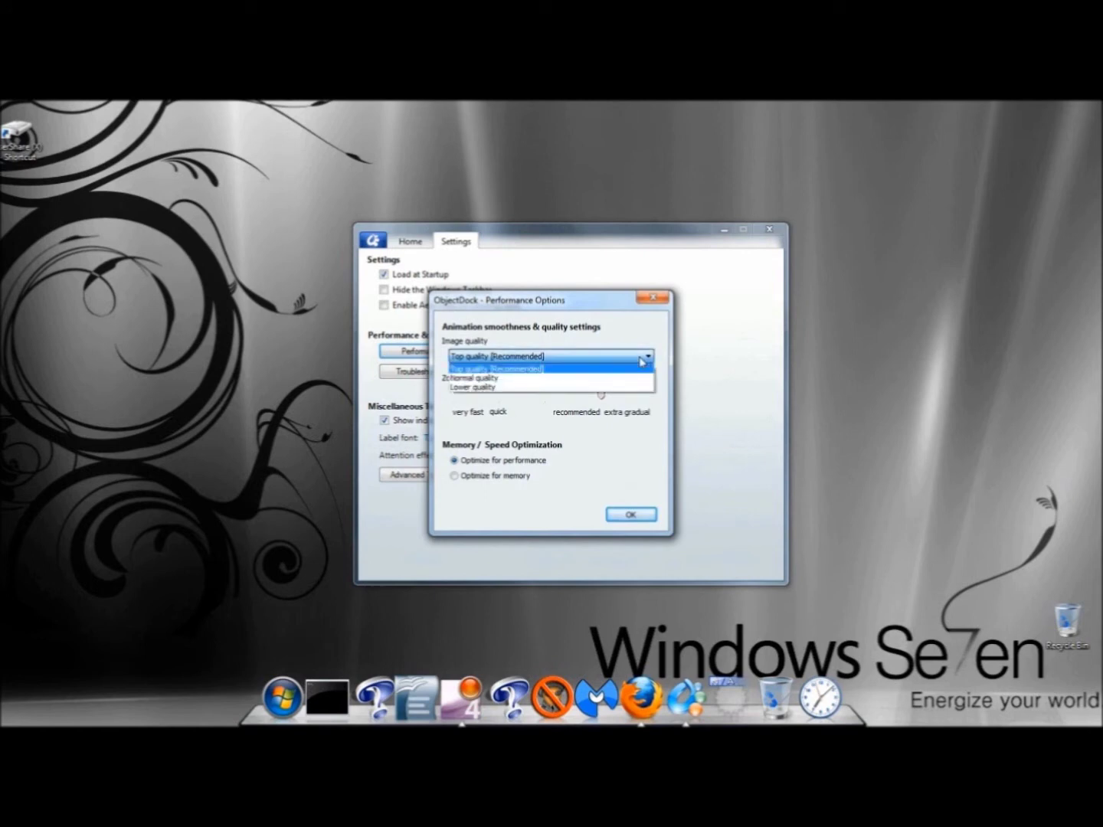
pyautogui.click(642, 359)
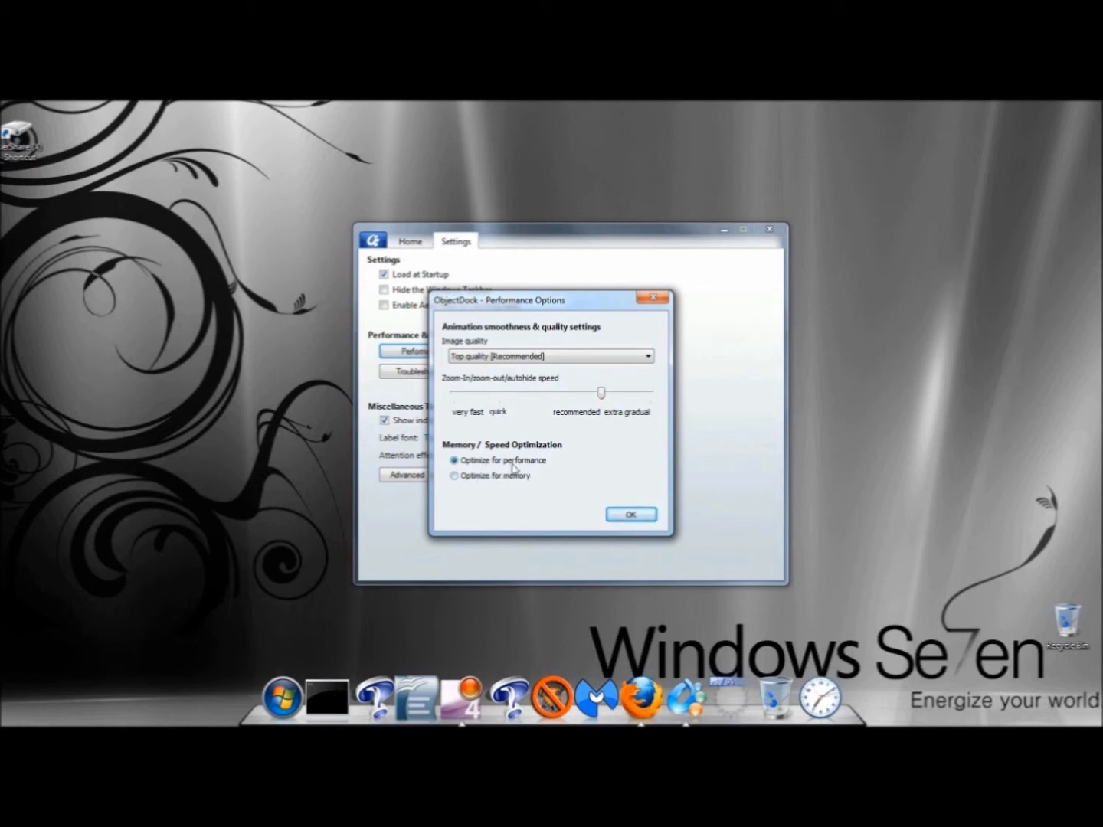
pyautogui.click(616, 514)
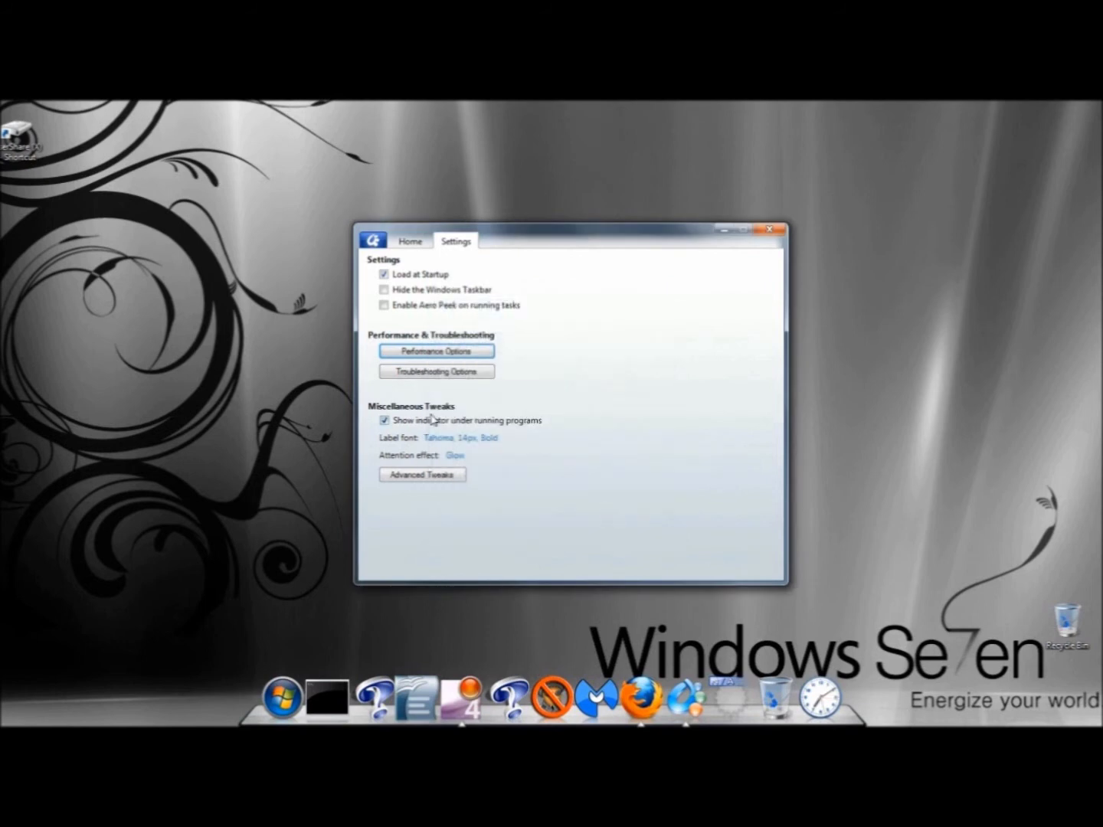
# Step: Set the attention effect to Bounce, then test it by launching and closing SUPERAntiSpyware
pyautogui.click(456, 458)
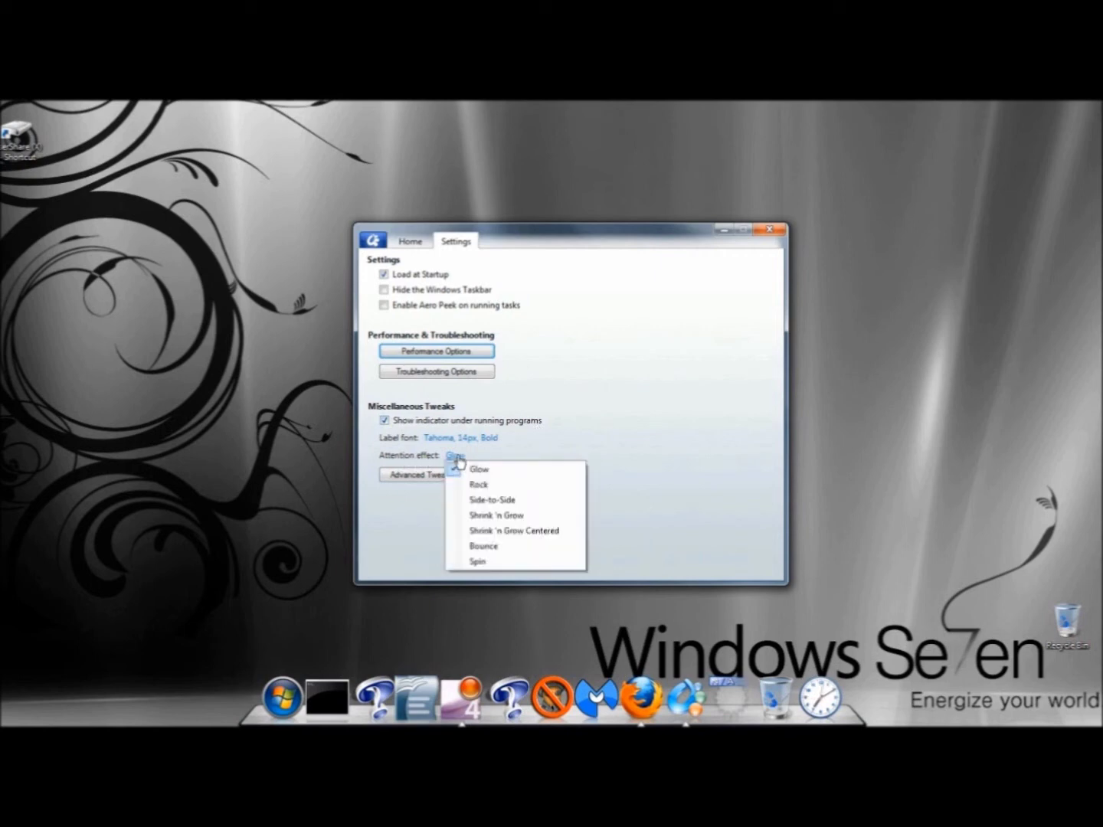
pyautogui.click(486, 500)
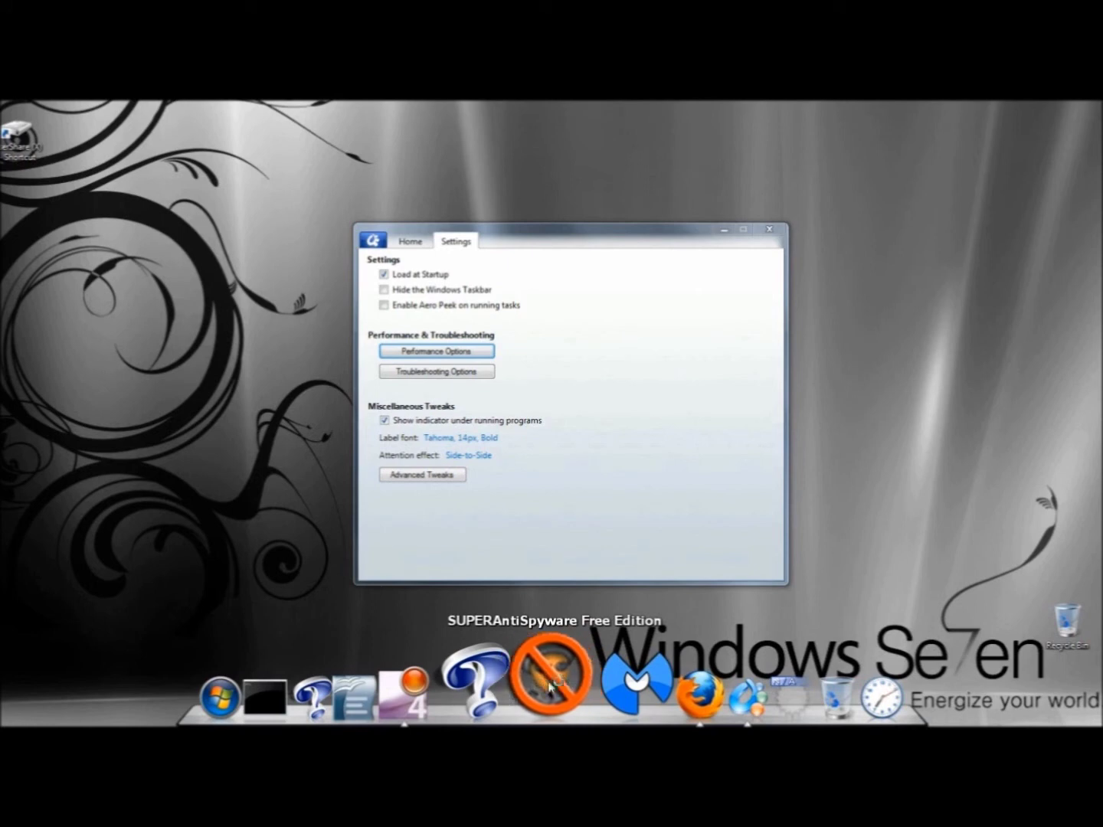
pyautogui.click(468, 455)
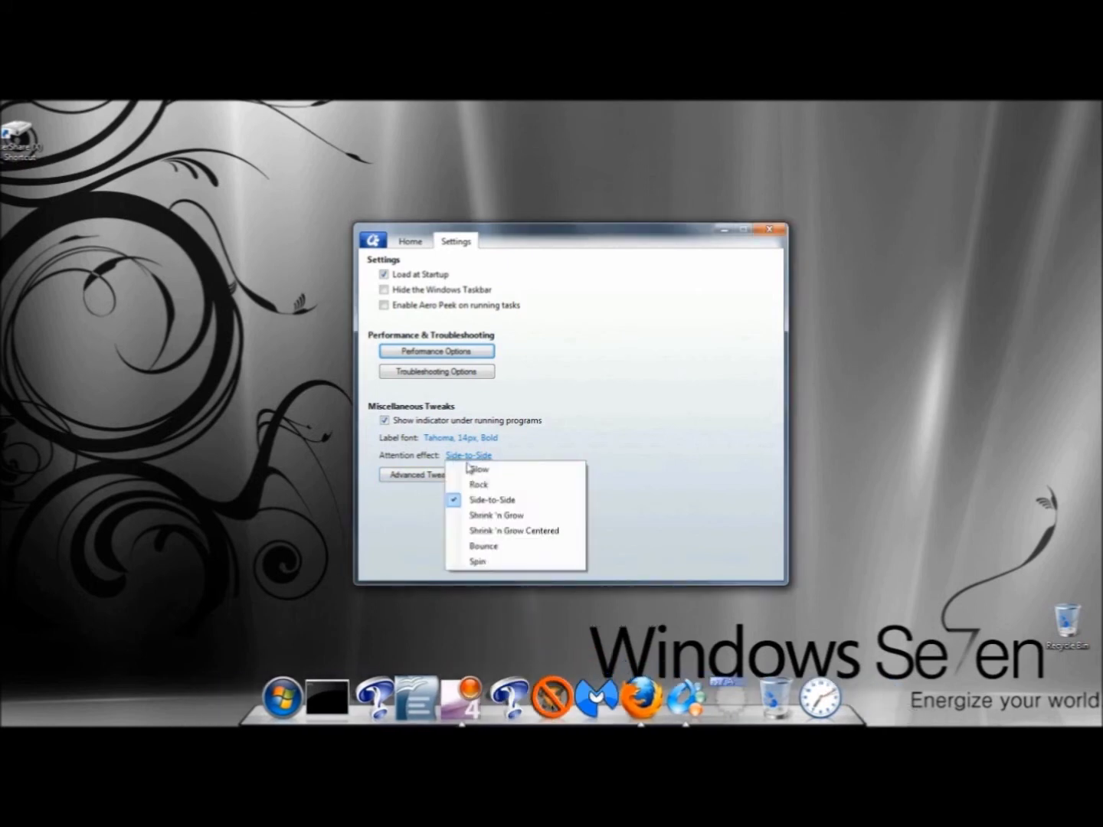
pyautogui.click(490, 547)
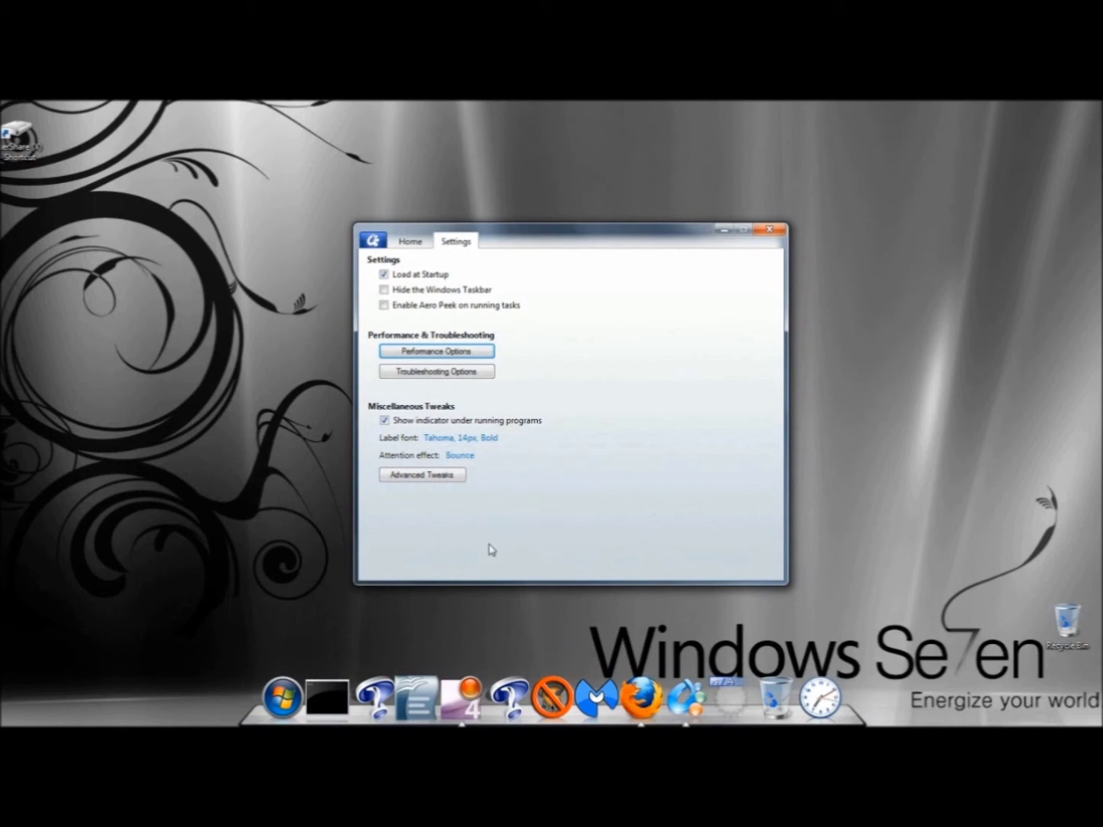
pyautogui.click(549, 688)
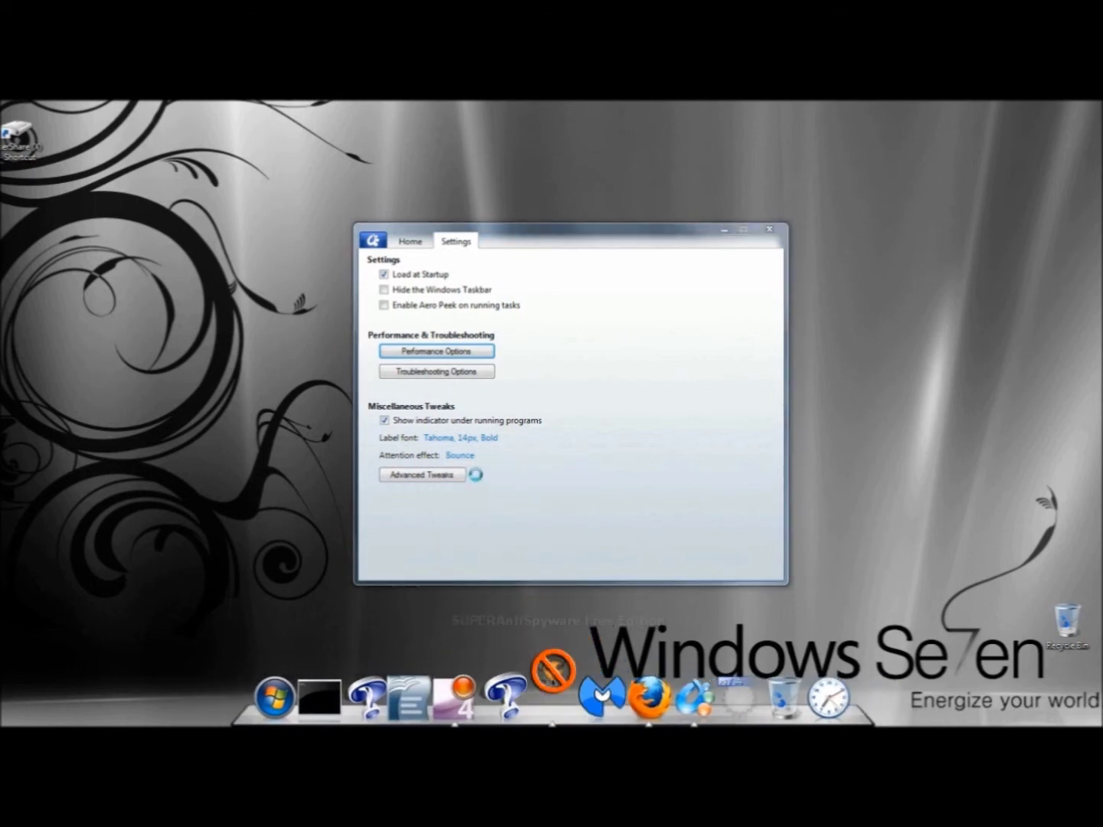
pyautogui.click(760, 219)
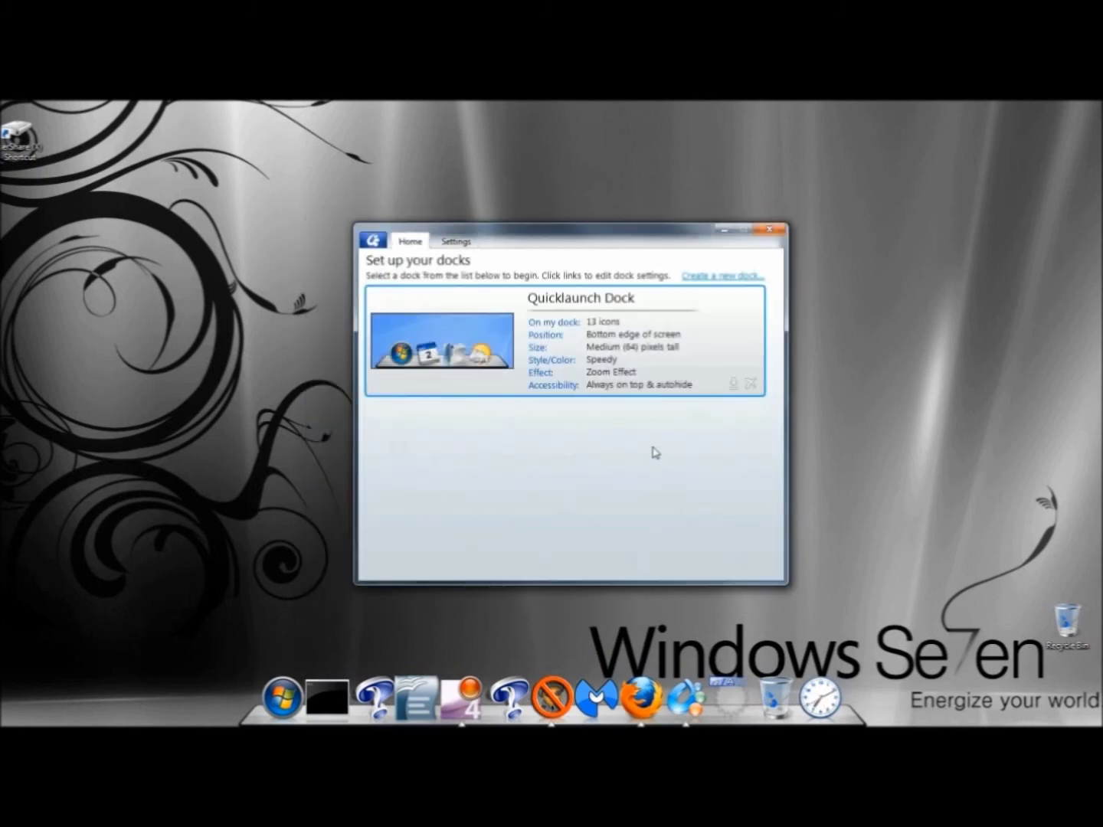
# Step: Close the settings window and give the weather docklet a city location so it shows 18°F
pyautogui.click(769, 228)
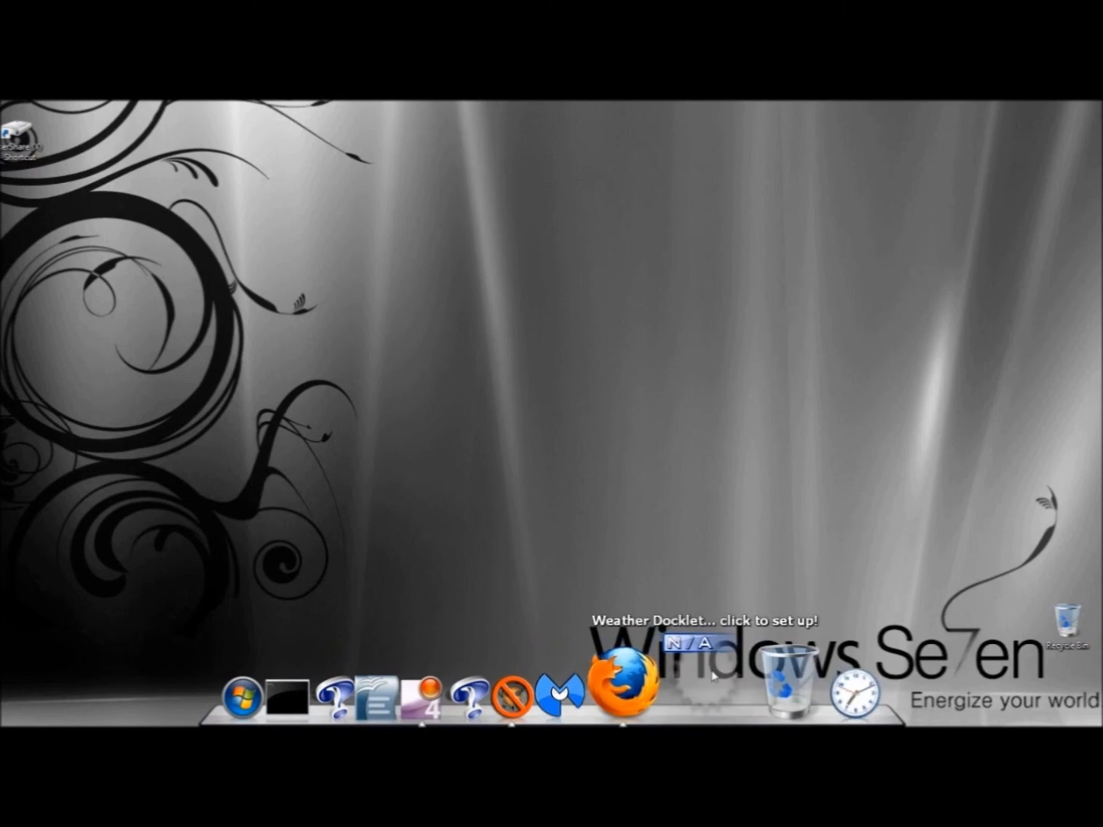
pyautogui.click(712, 675)
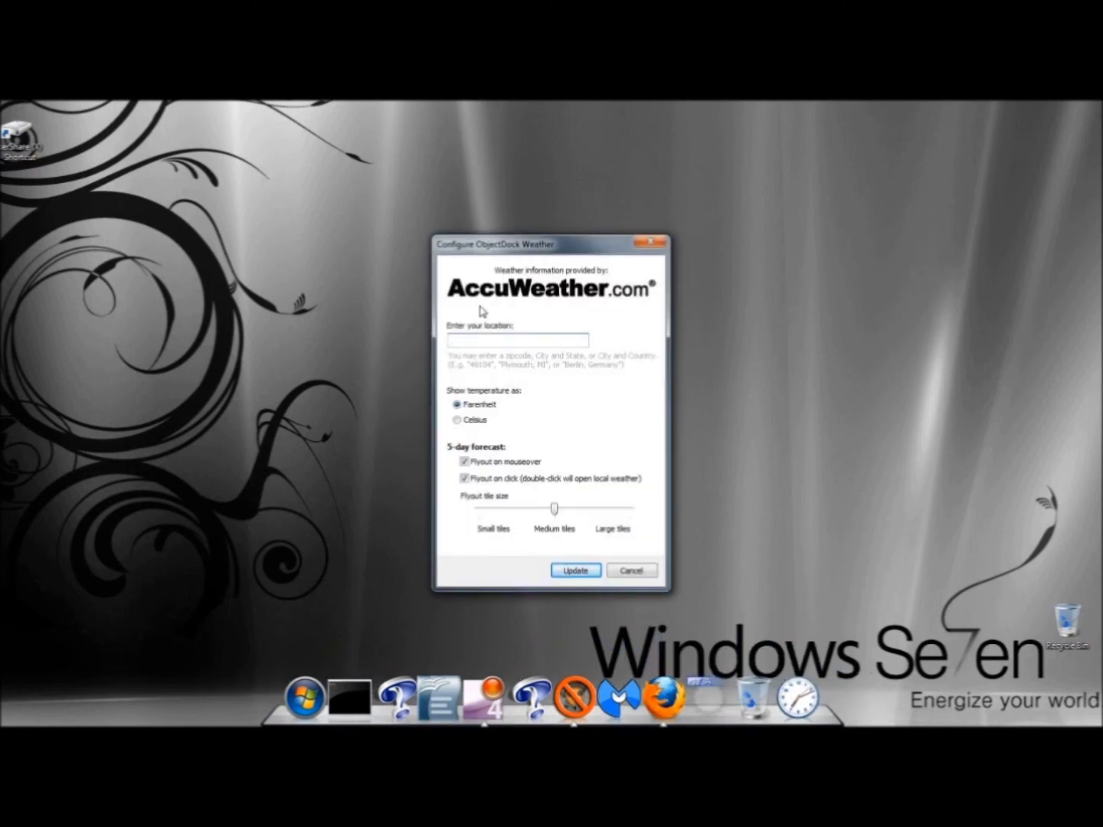
pyautogui.write('Plymouth, MI')
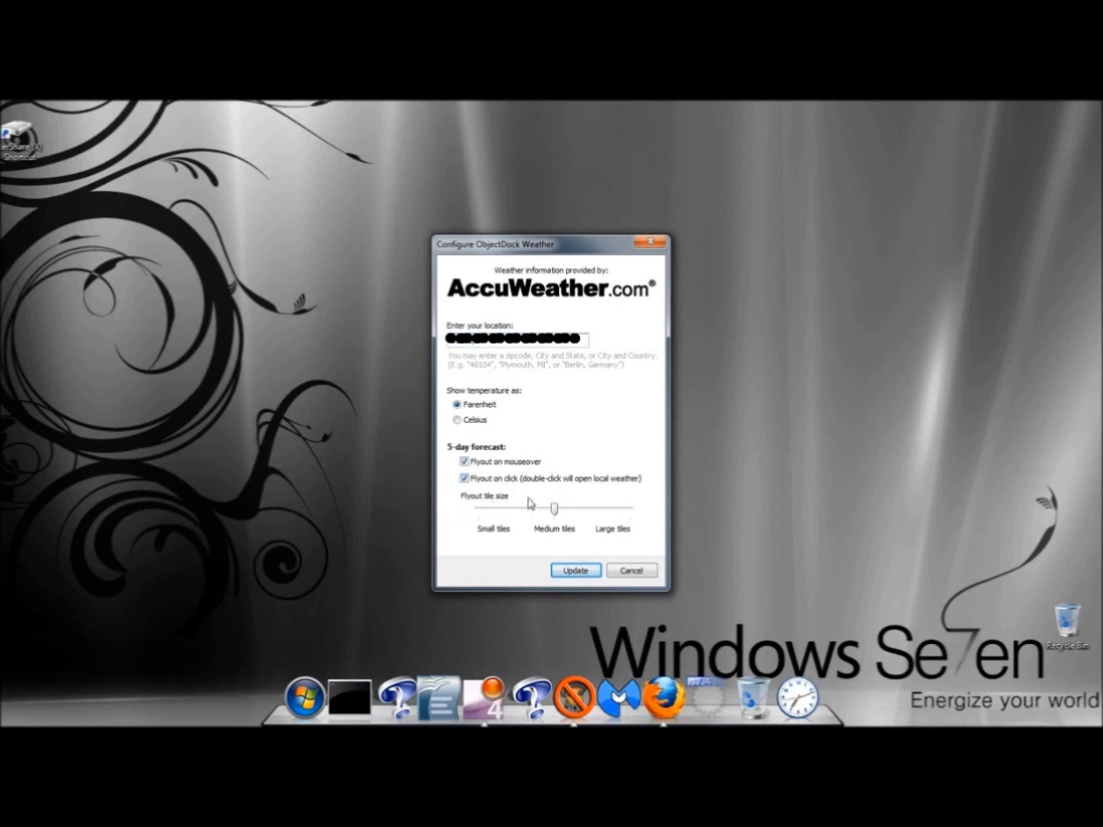
pyautogui.click(576, 571)
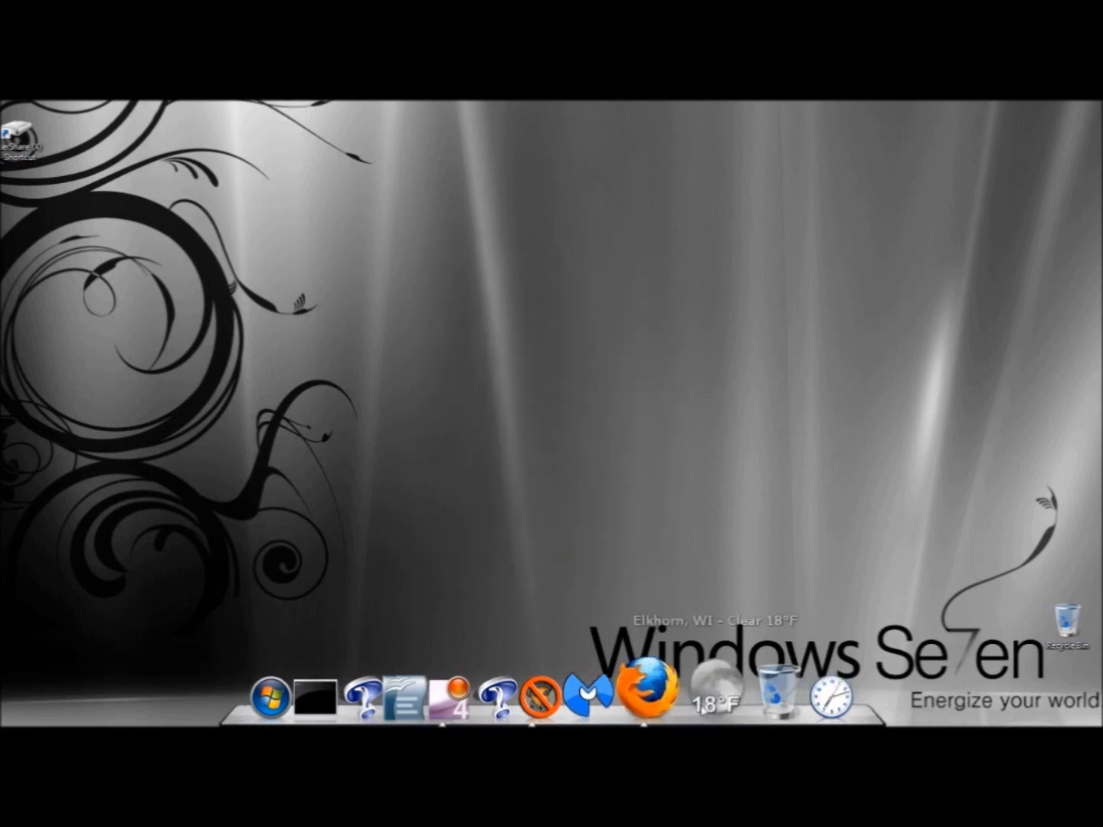
pyautogui.moveTo(716, 678)
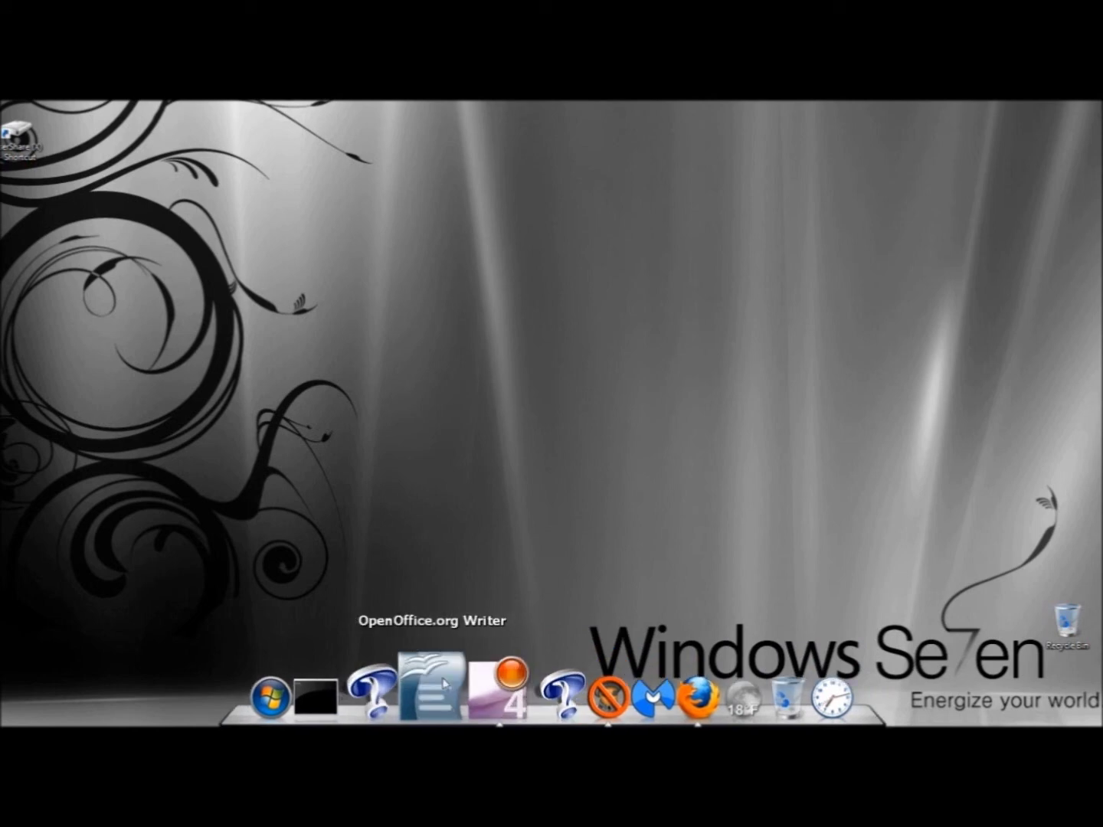
# Step: Add another Clock docklet to the dock through a dock icon's Settings > Add > Docklets menu
pyautogui.rightClick(536, 658)
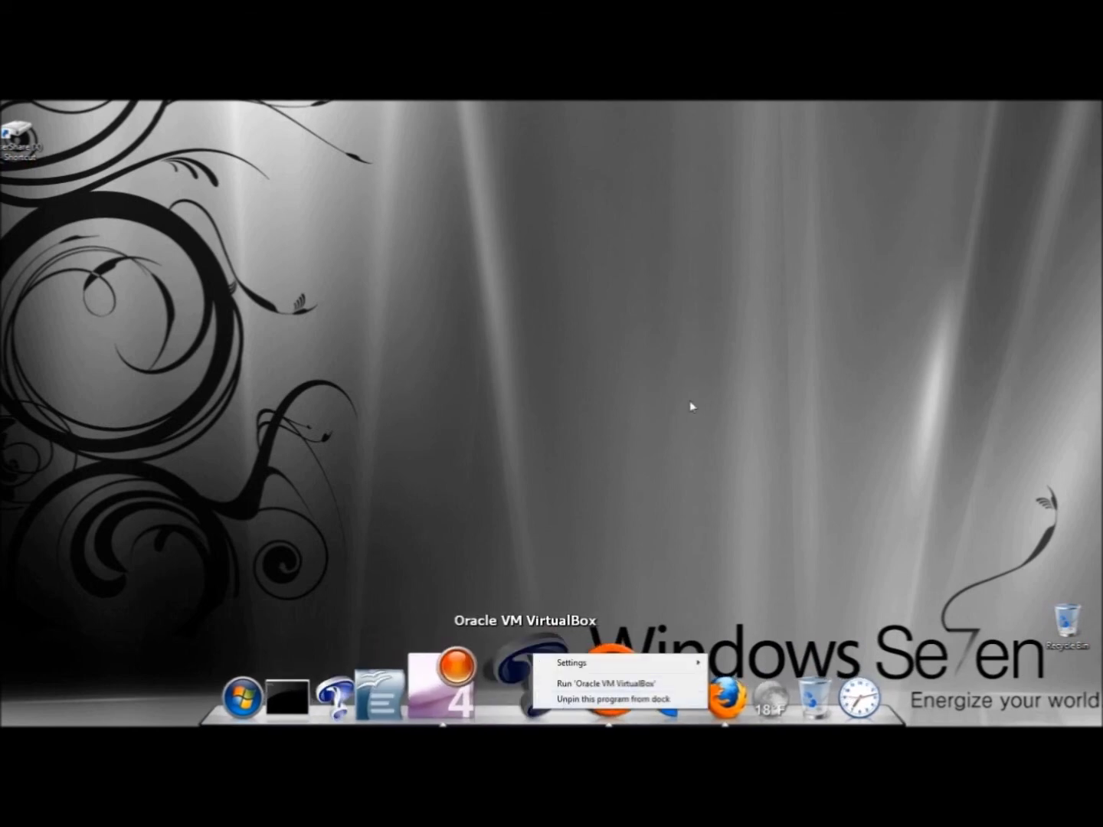
pyautogui.moveTo(582, 666)
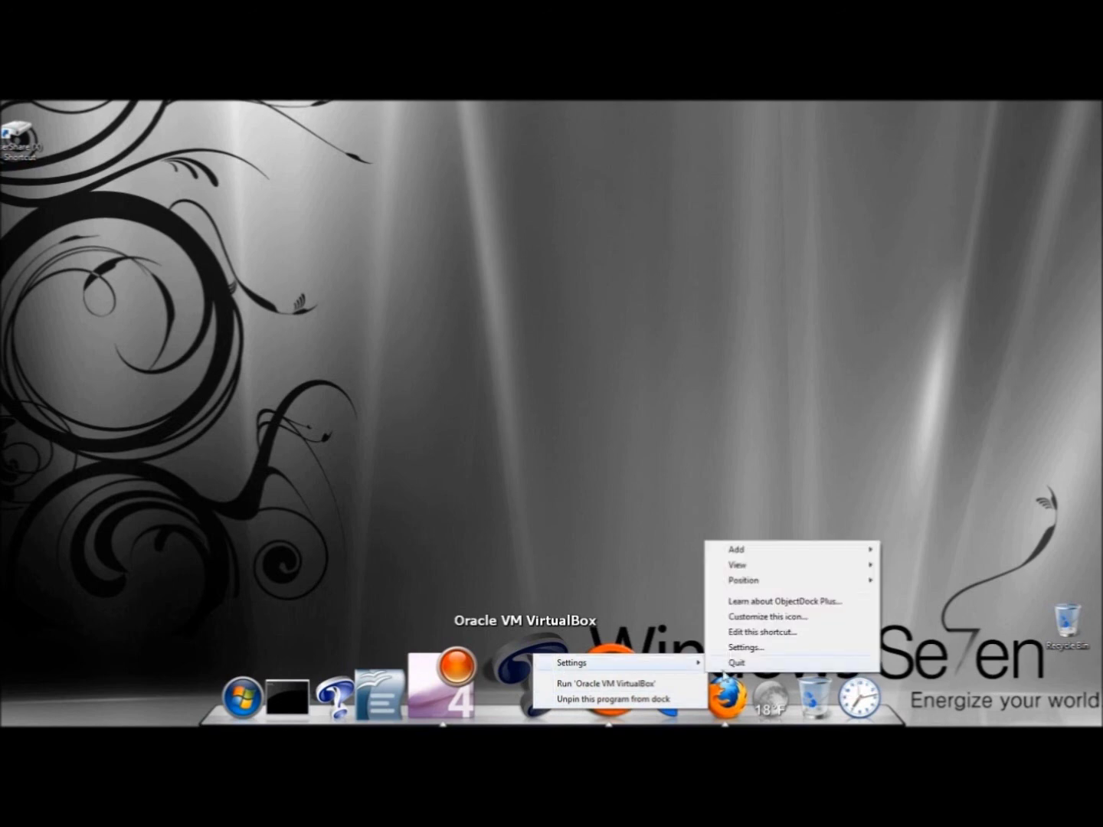
pyautogui.click(735, 549)
pyautogui.click(928, 550)
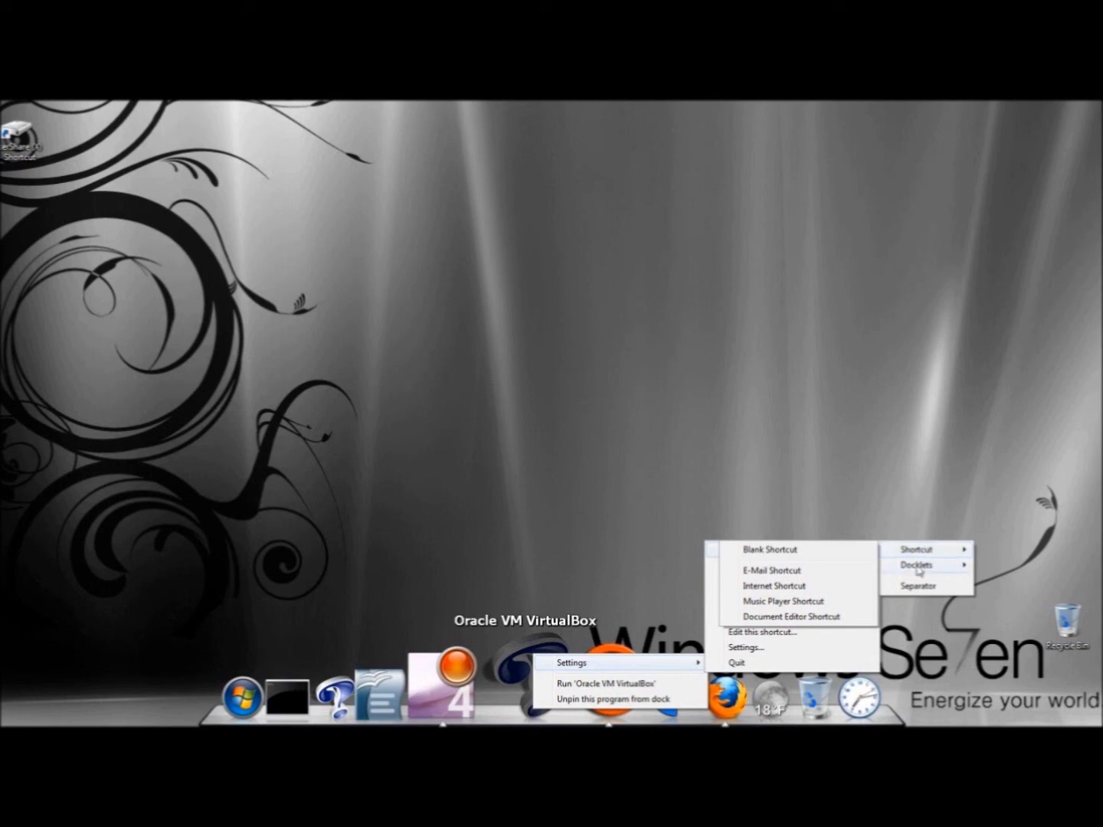
pyautogui.moveTo(918, 570)
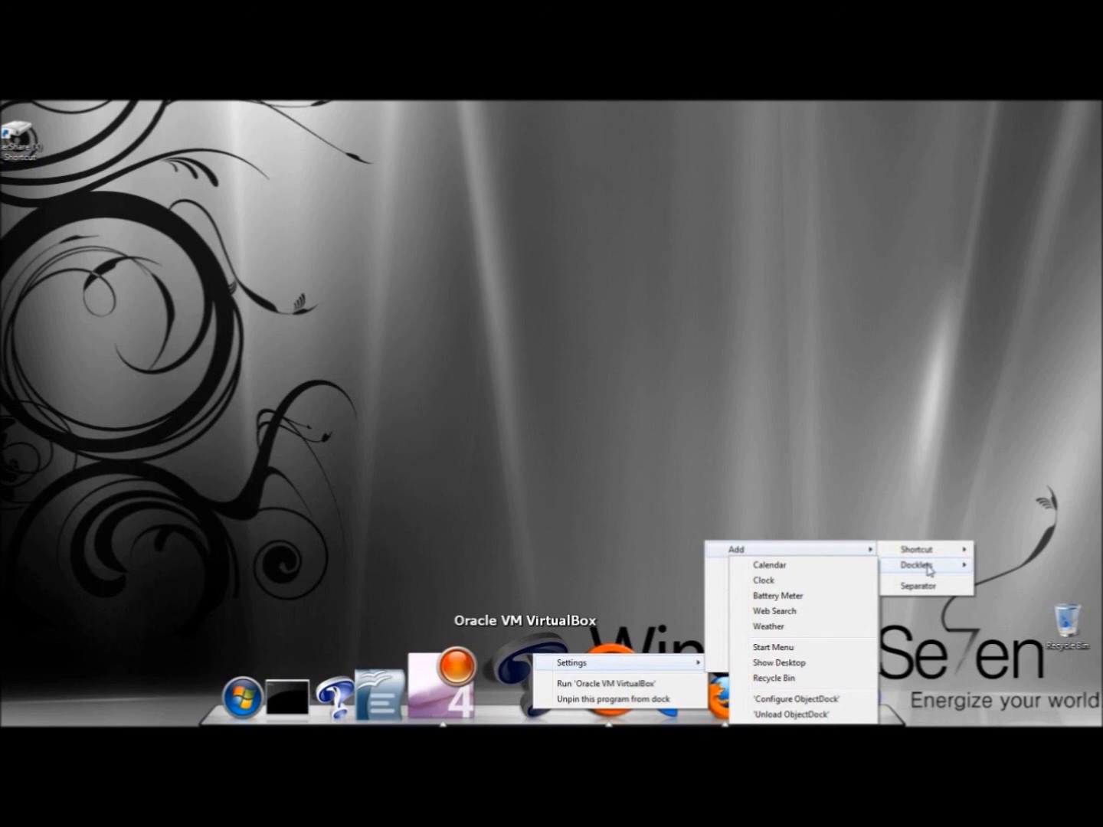
pyautogui.click(768, 581)
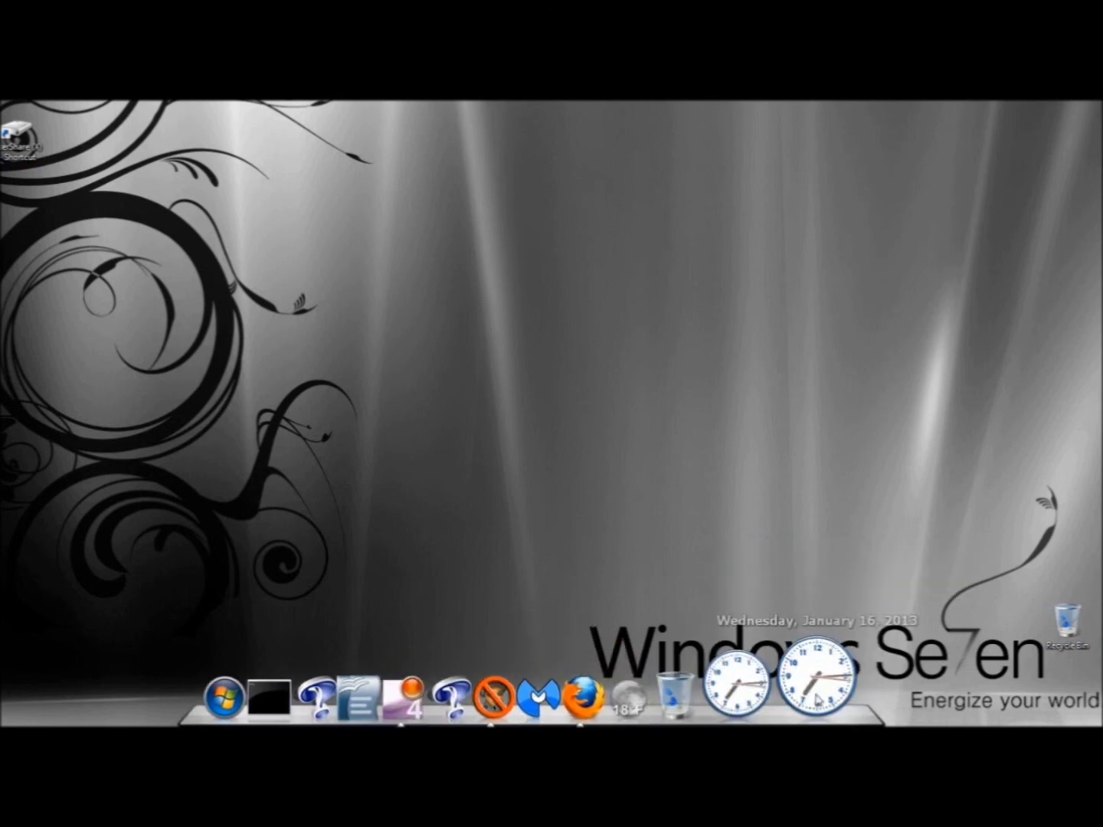
# Step: Delete the duplicate clock docklet, leaving one analog clock beside the weather and recycle bin
pyautogui.rightClick(829, 652)
pyautogui.click(842, 680)
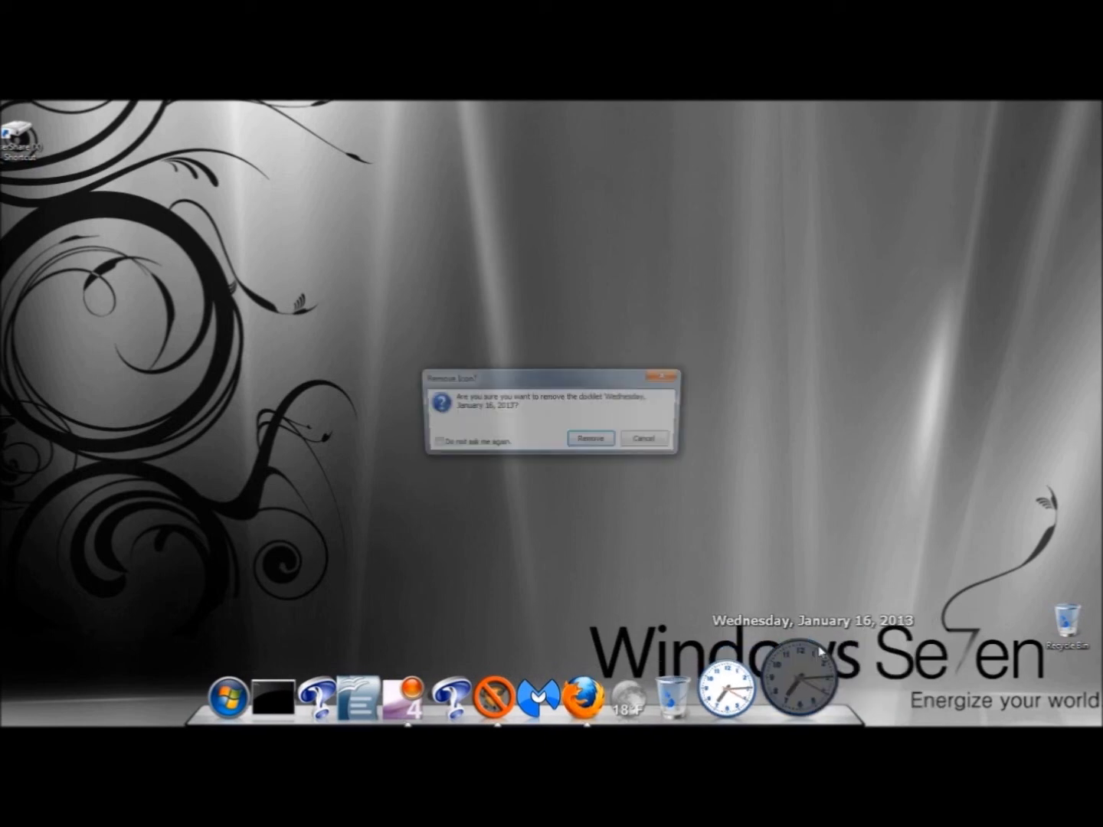
pyautogui.click(594, 442)
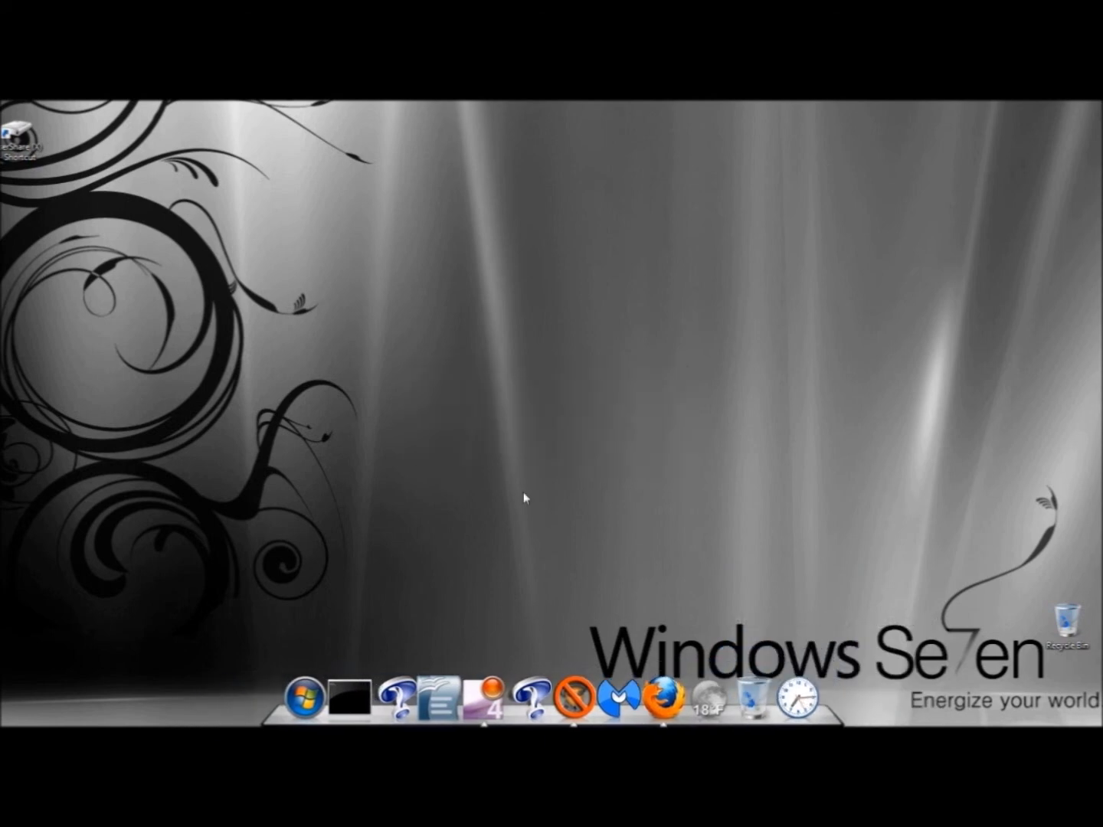